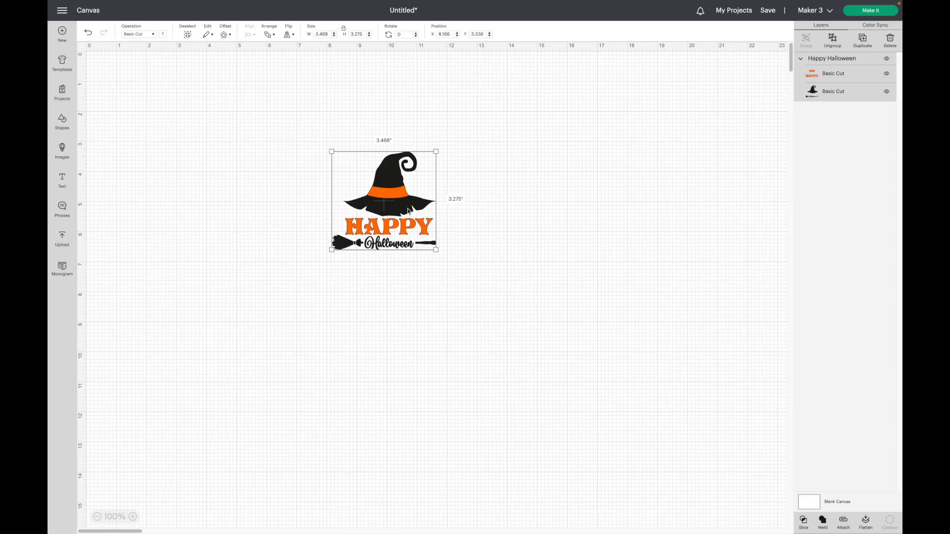
Select the Happy Halloween design and move it slightly up and to the right.
click(132, 517)
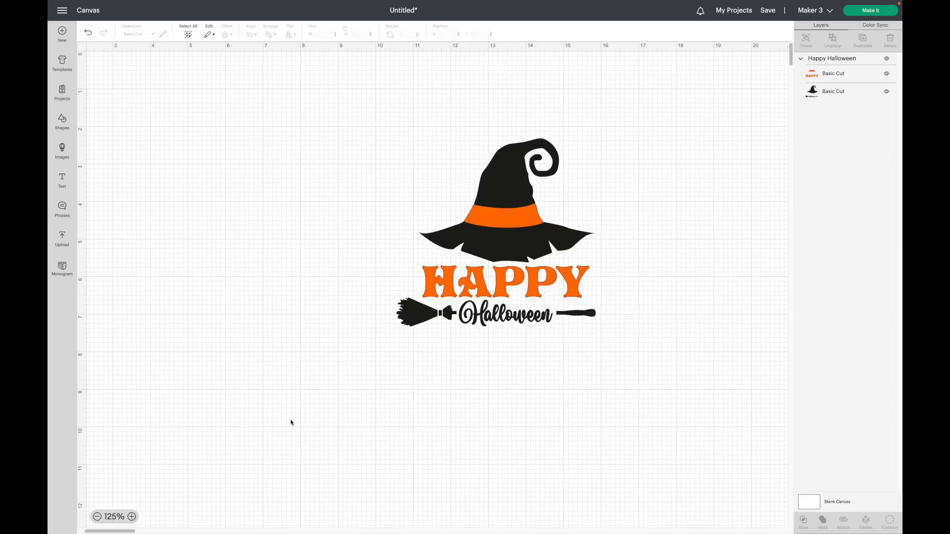
click(505, 203)
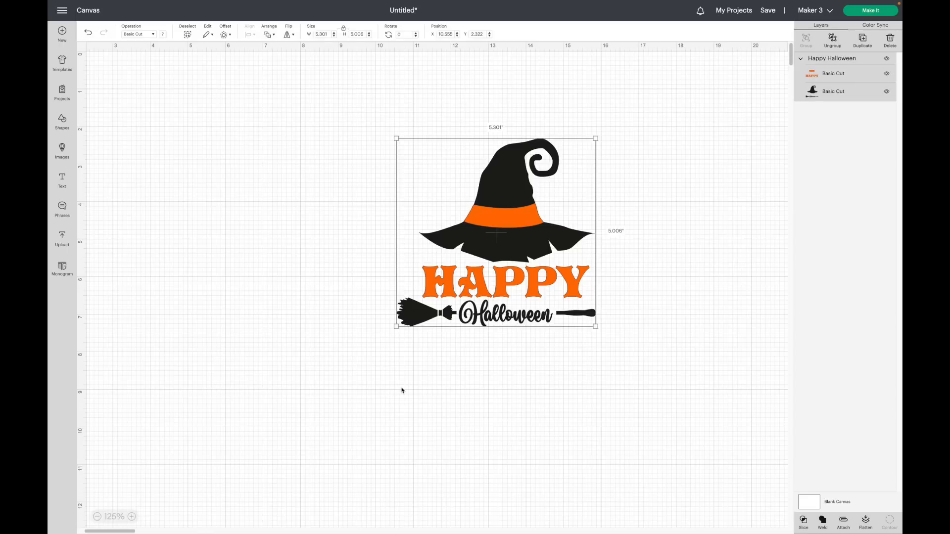
drag(470, 223, 492, 209)
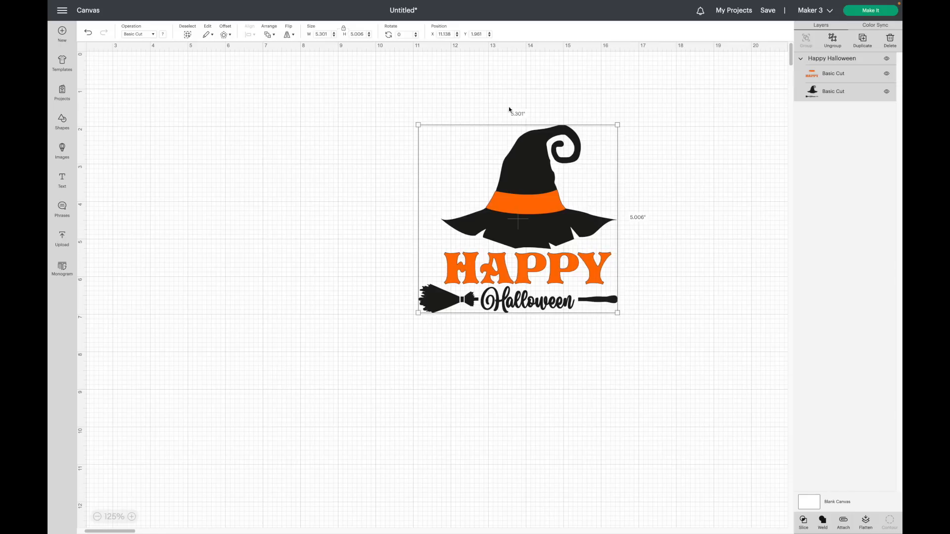
Add a rounded, welded offset of 0.222 in around the Happy Halloween design.
click(224, 34)
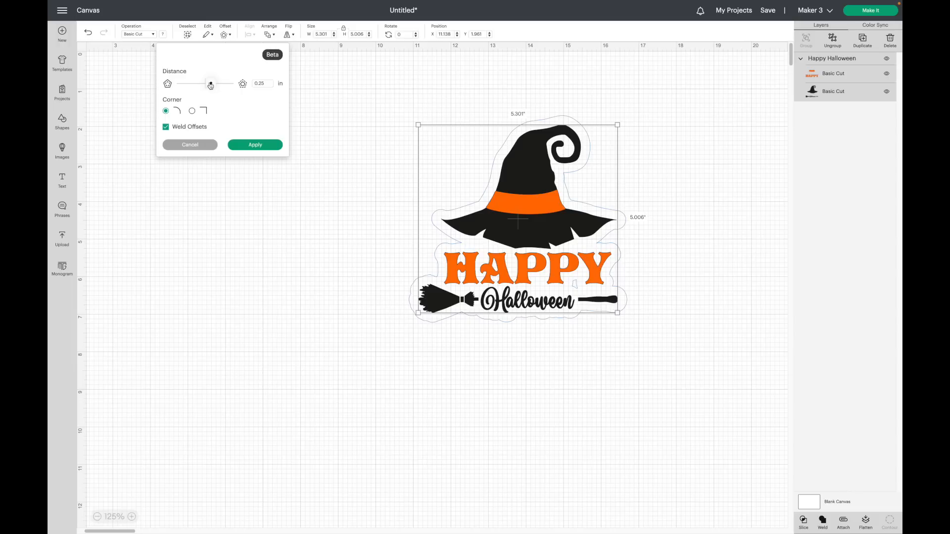
drag(210, 85, 211, 85)
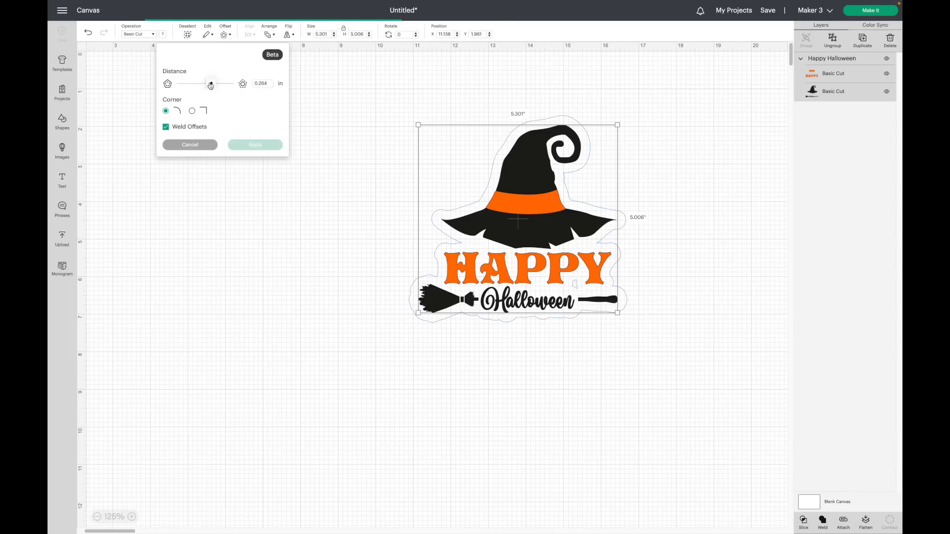
drag(210, 85, 211, 85)
key(Right)
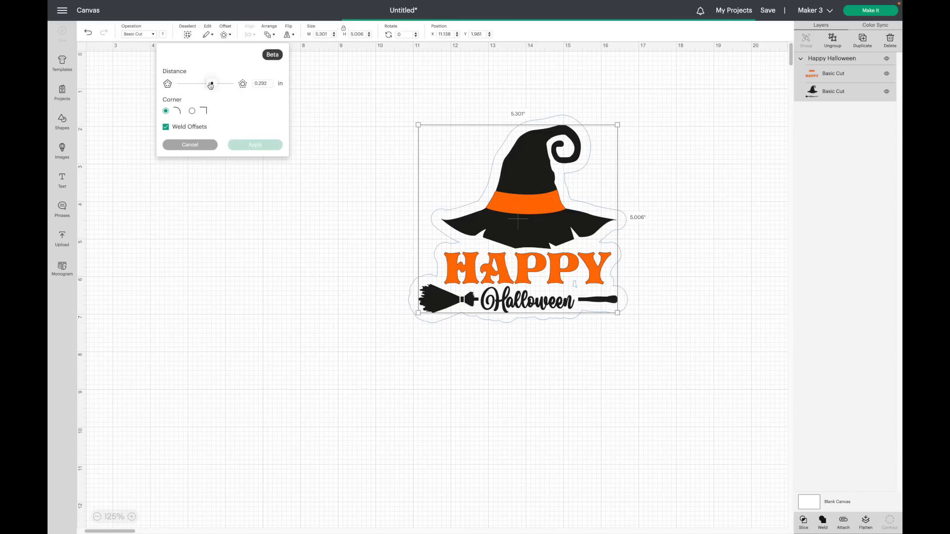
key(Right)
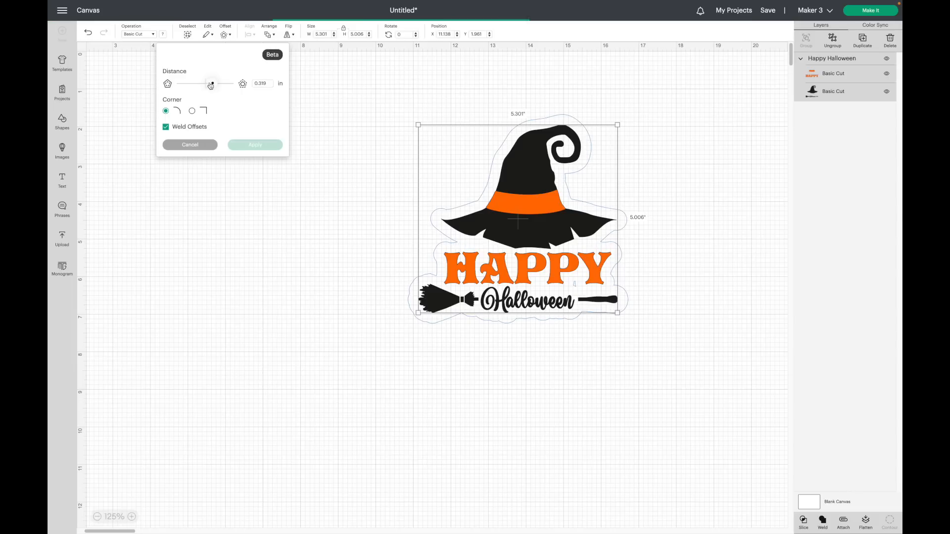
key(Right)
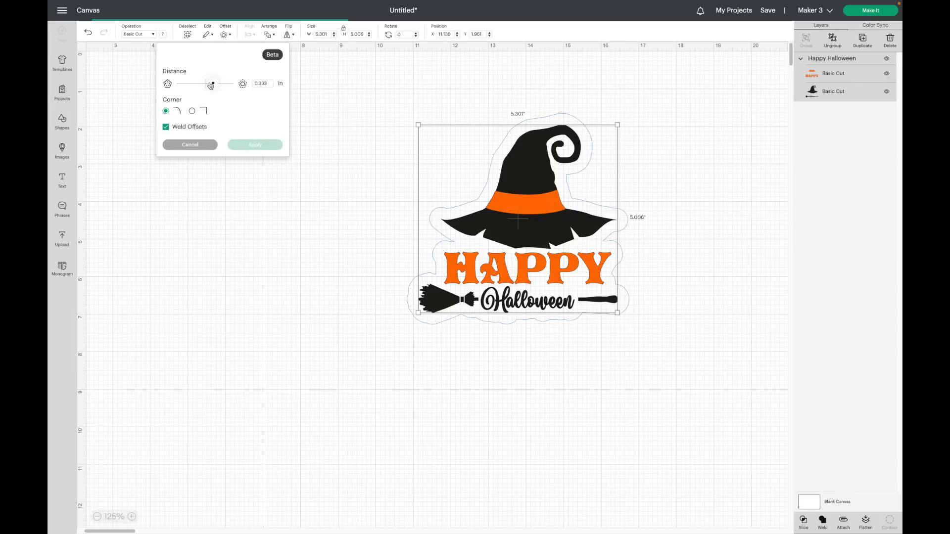
key(Right)
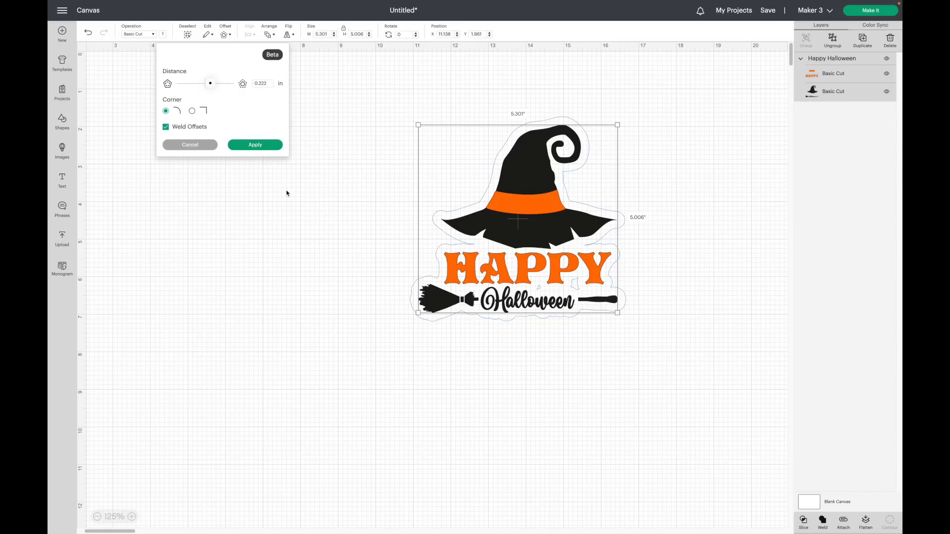
click(254, 145)
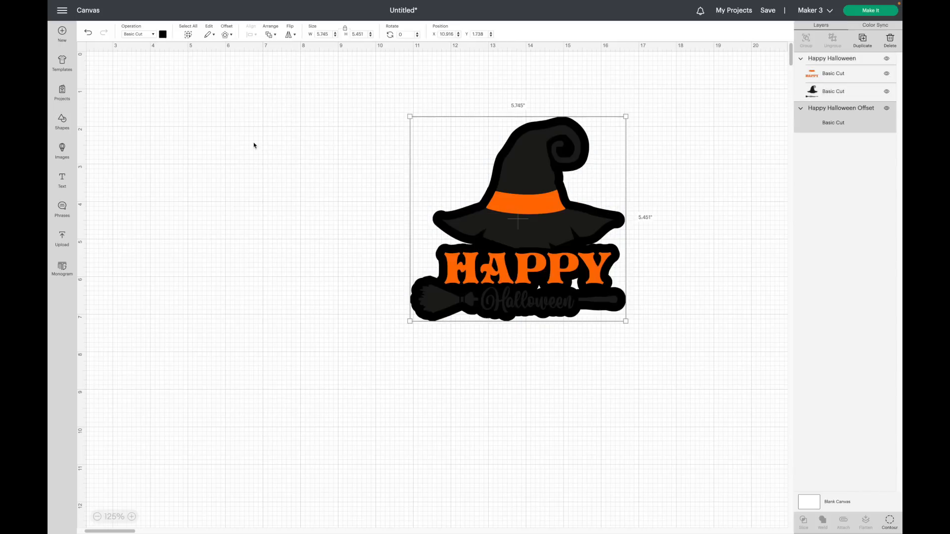
Set the offset layer's colour to light orange.
click(164, 35)
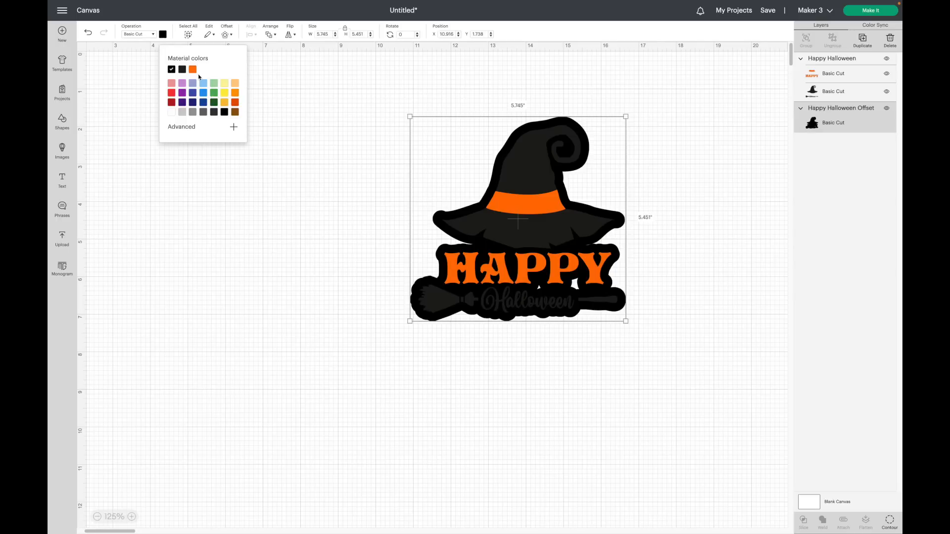
click(235, 83)
drag(540, 221, 271, 218)
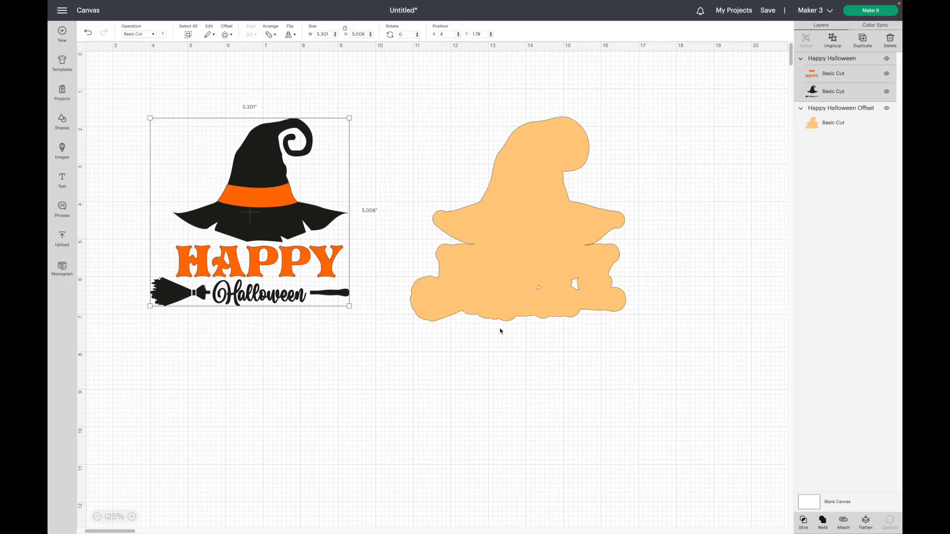
key(ctrl+z)
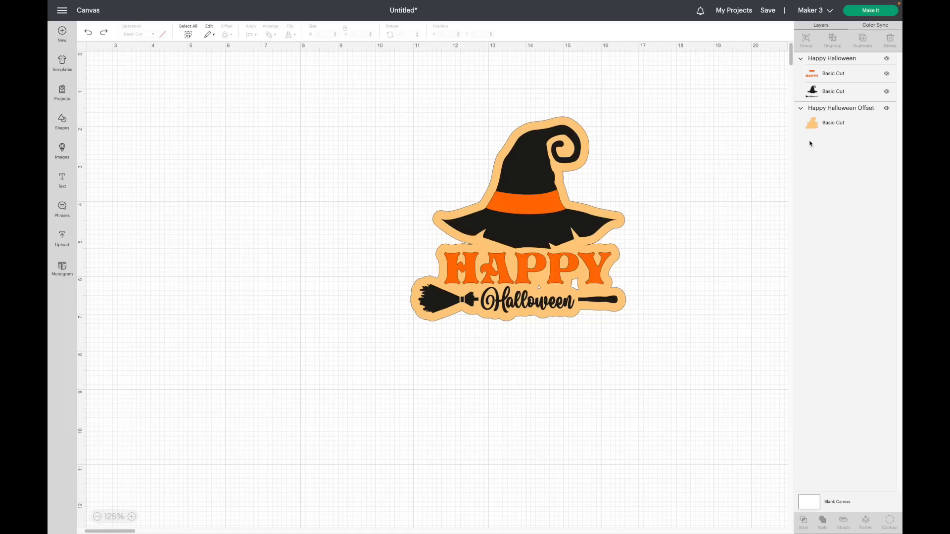
Use Contour on the offset layer to hide all of its inner cut contours.
click(831, 122)
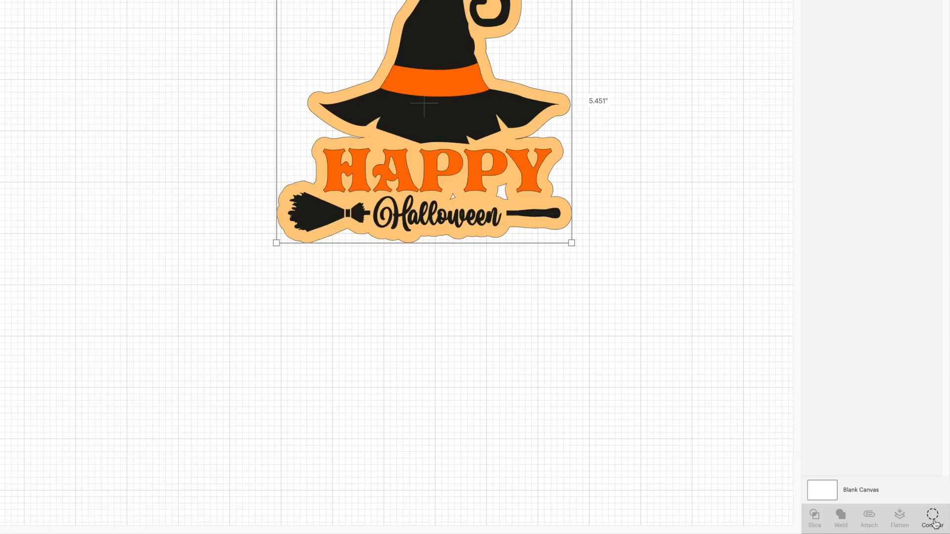
click(933, 522)
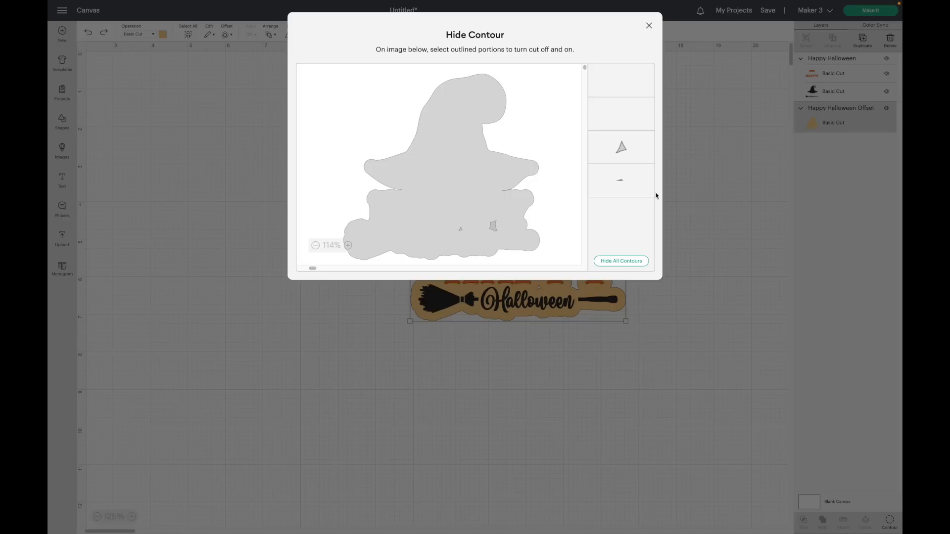
click(493, 225)
click(460, 230)
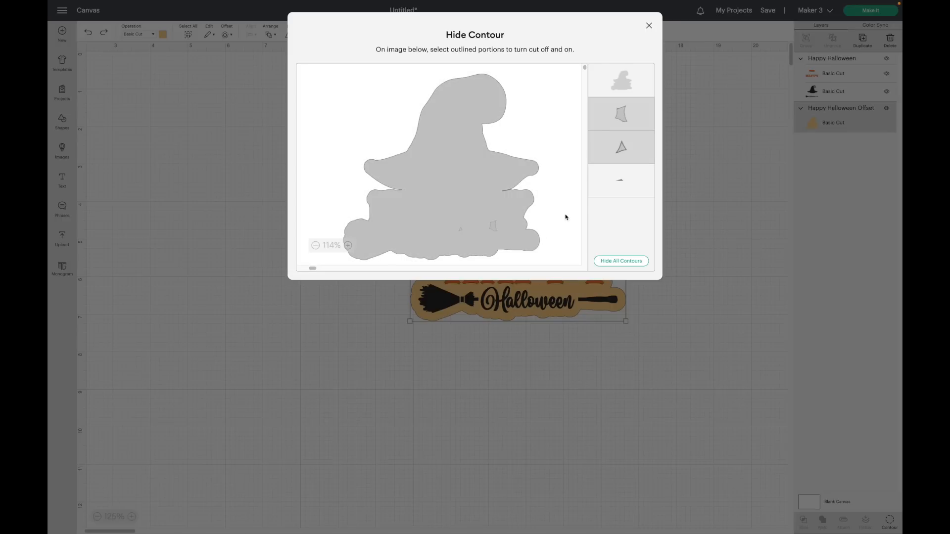
click(622, 186)
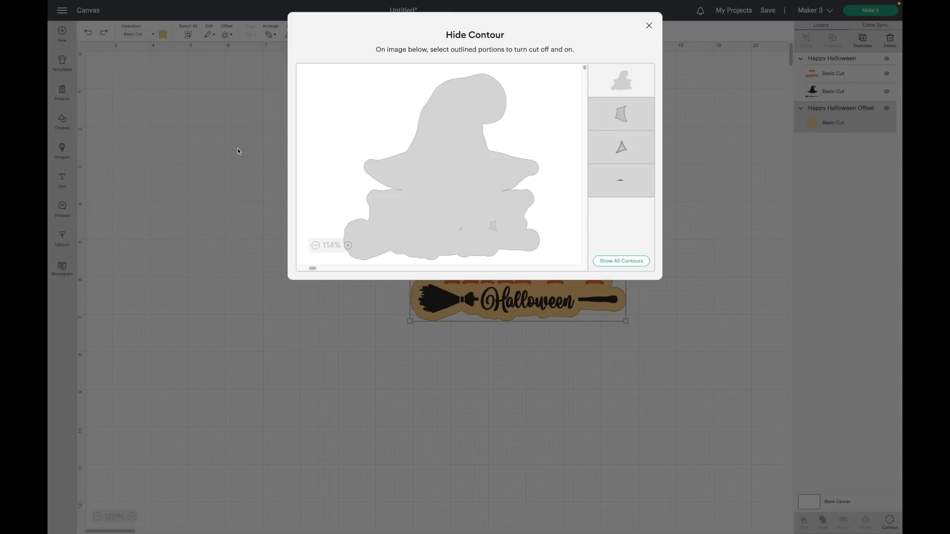
click(649, 25)
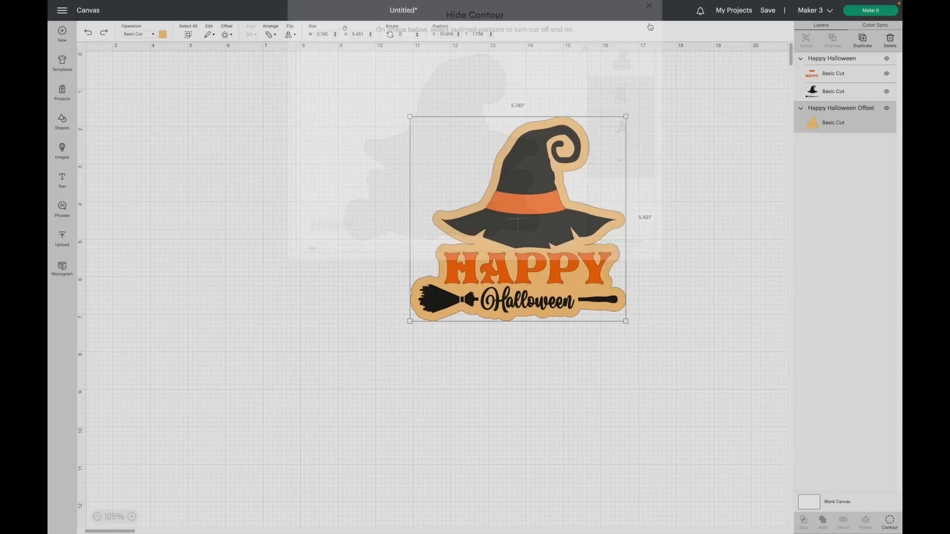
drag(552, 212, 297, 214)
key(ctrl+z)
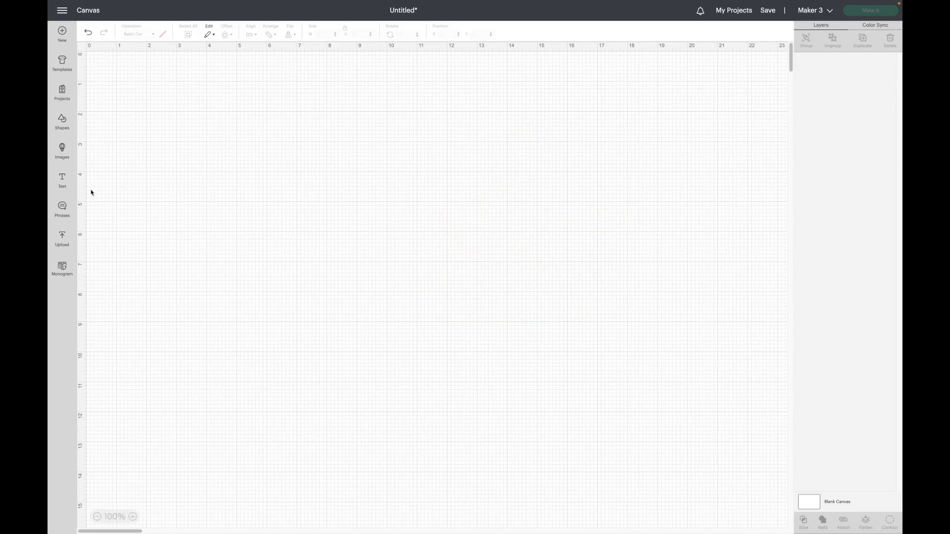
Add a text box reading Hello, duplicate it and move the copy below the original.
click(63, 182)
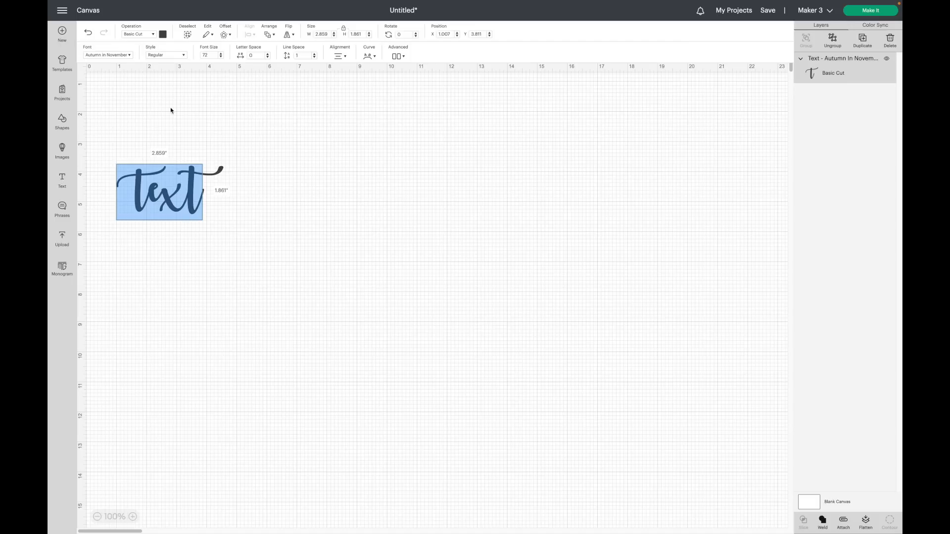
text(Hello)
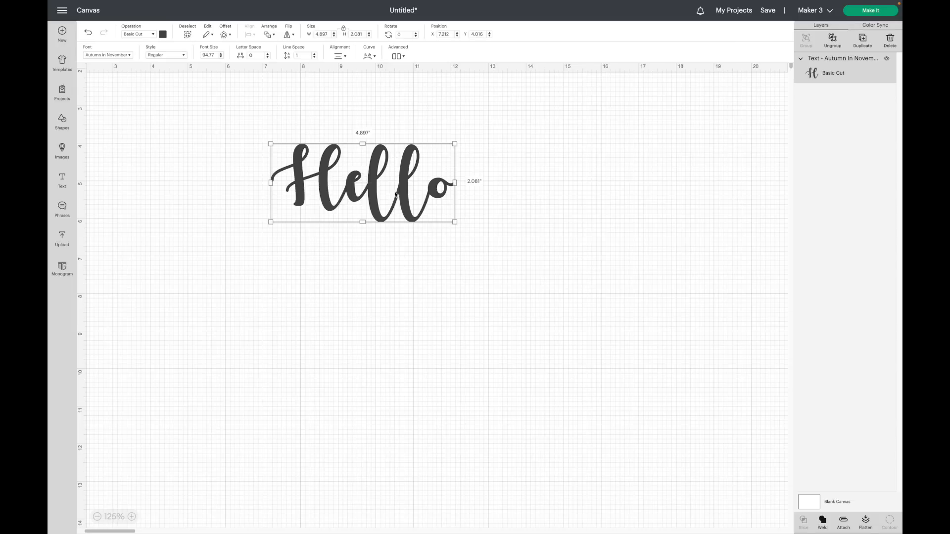
key(ctrl+d)
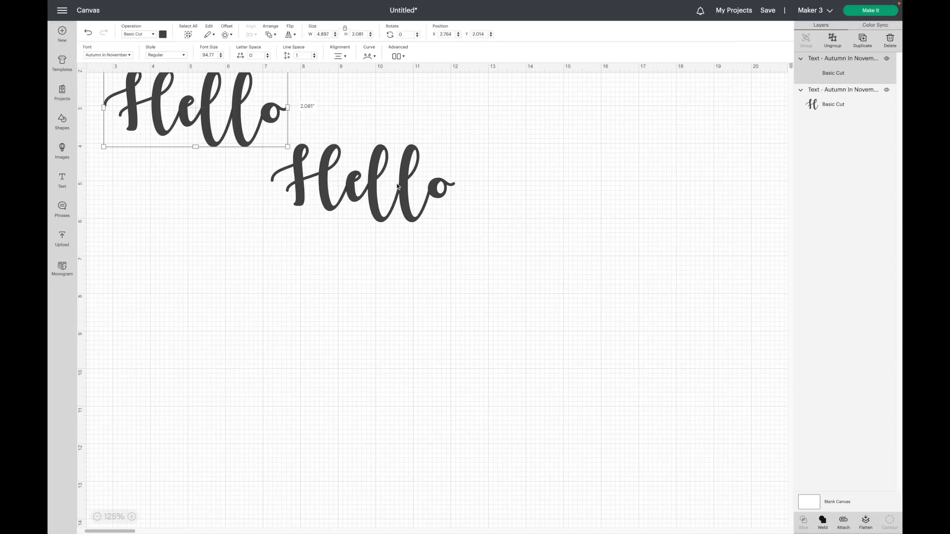
drag(253, 131, 421, 393)
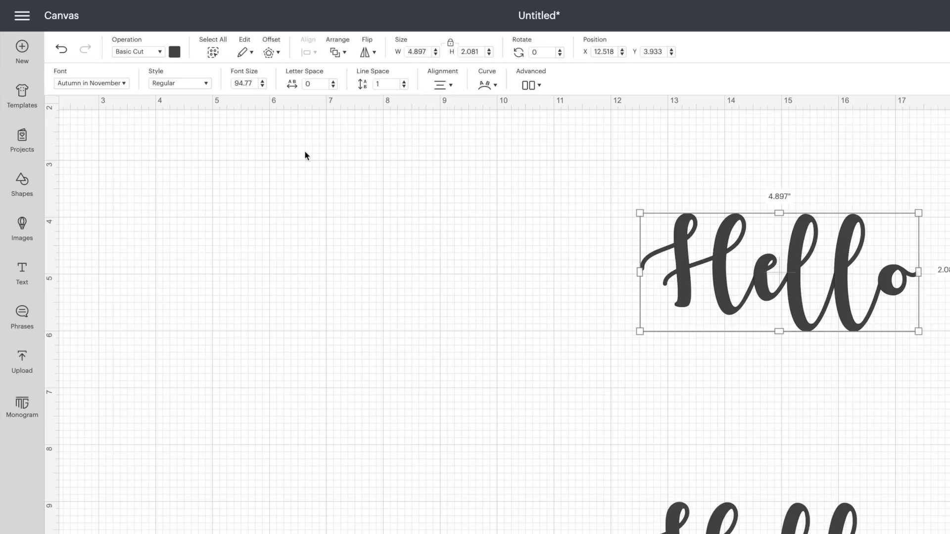
Apply a small rounded offset to the upper Hello text.
click(278, 53)
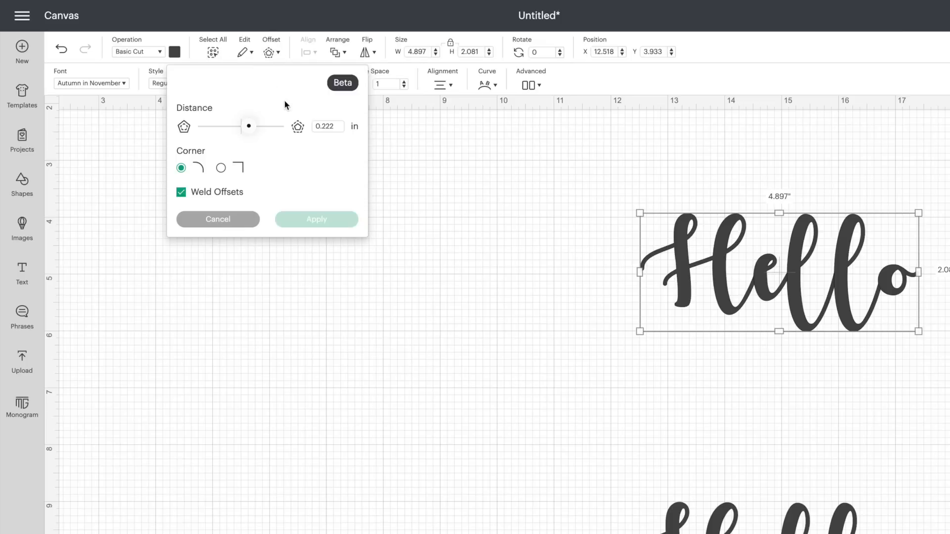
drag(250, 129, 248, 129)
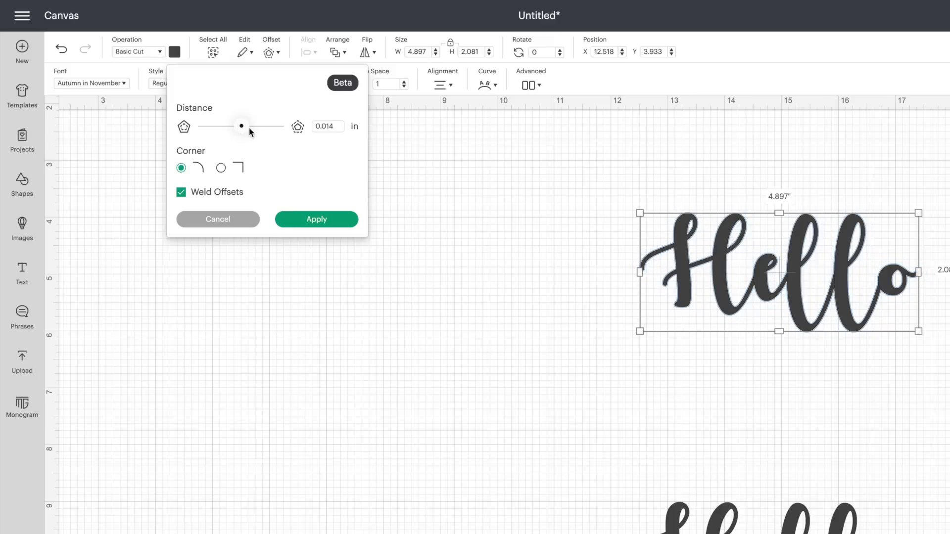
drag(249, 130, 261, 129)
click(316, 221)
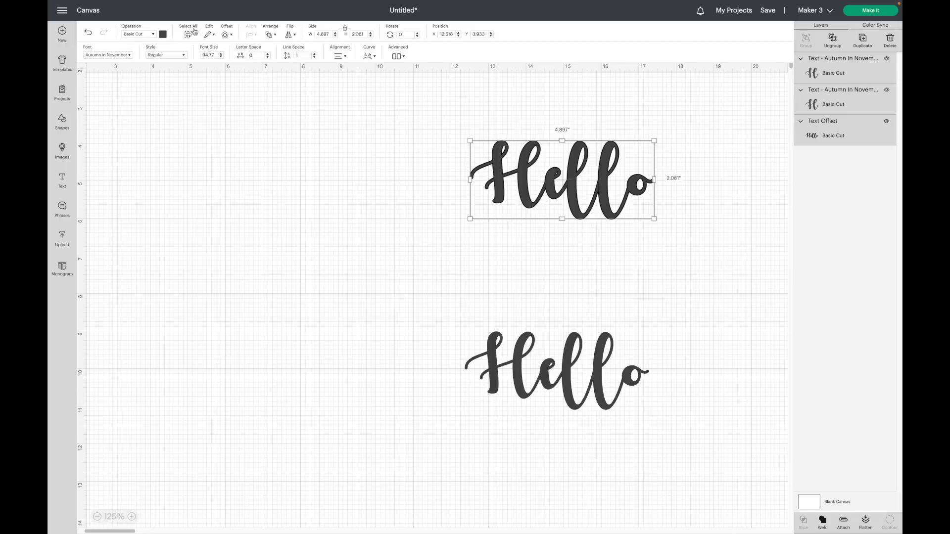
Set the upper Hello text's colour to white.
click(175, 52)
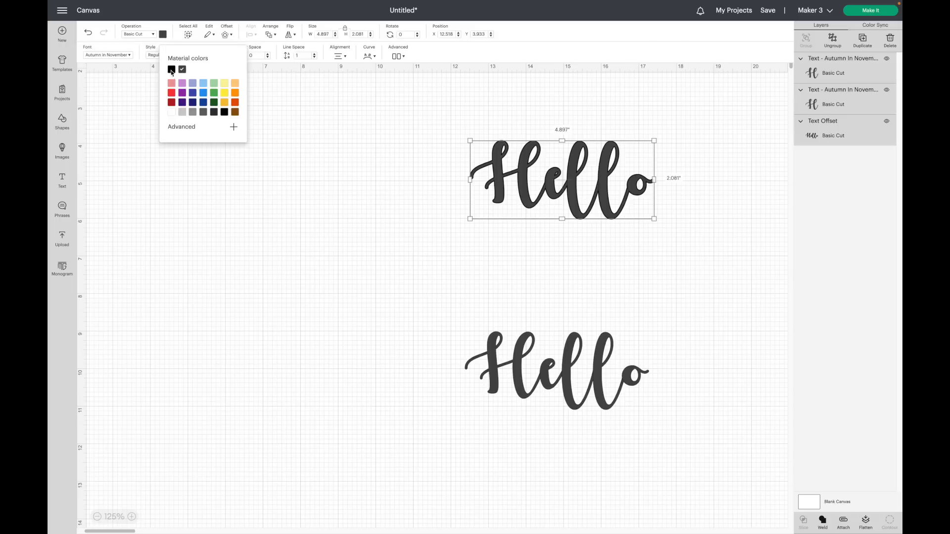
click(172, 113)
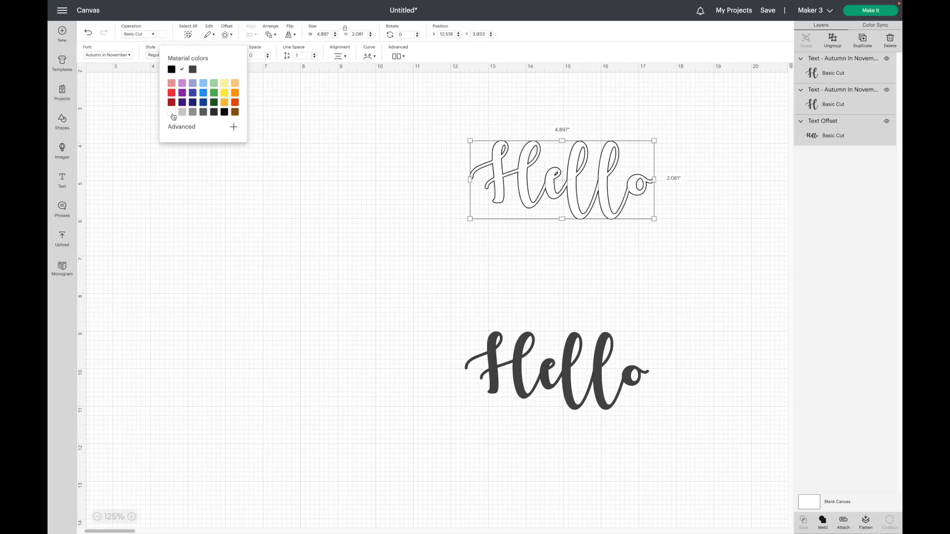
click(299, 265)
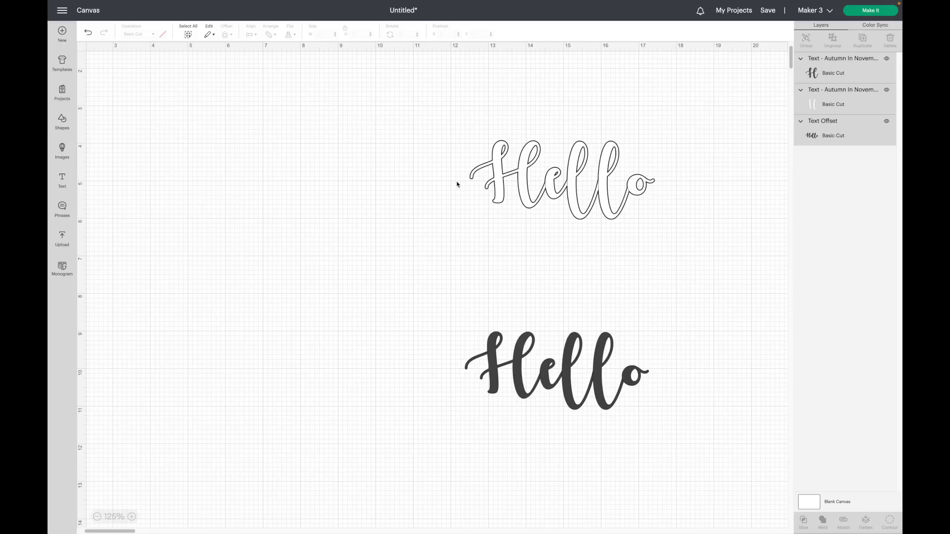
Move the lower Hello text and enlarge it to about 16.7 in wide.
scroll(519, 285, right, 3)
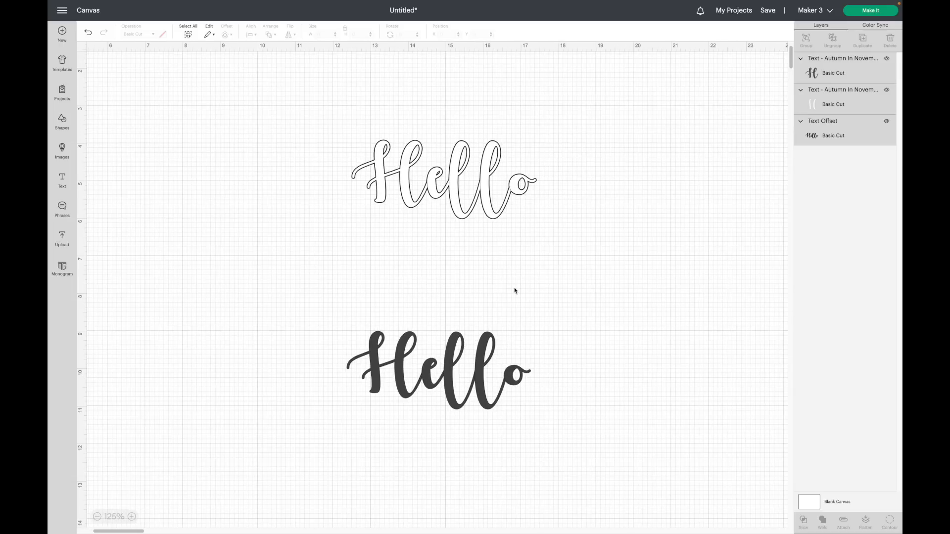
click(439, 373)
drag(436, 364, 253, 264)
drag(349, 310, 787, 495)
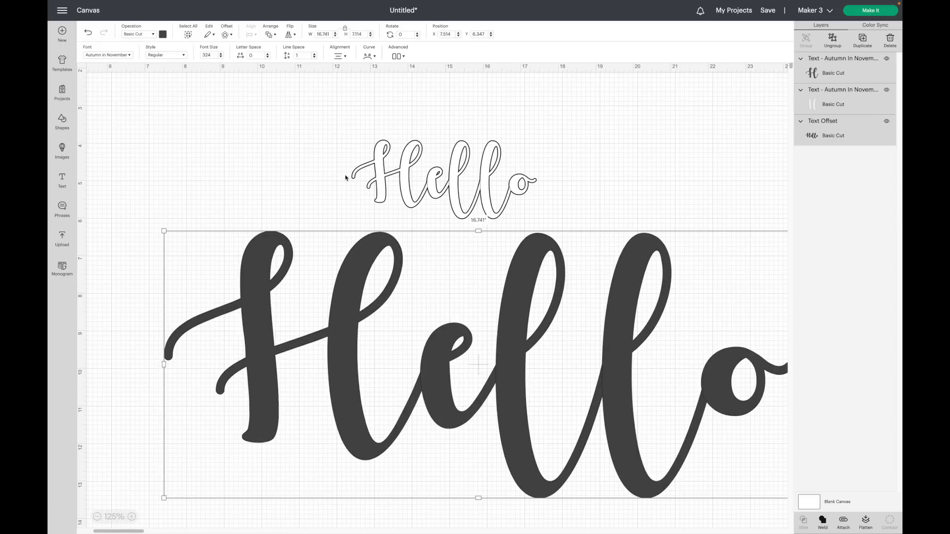
Apply a 0.014 in rounded offset to the enlarged Hello text.
click(226, 34)
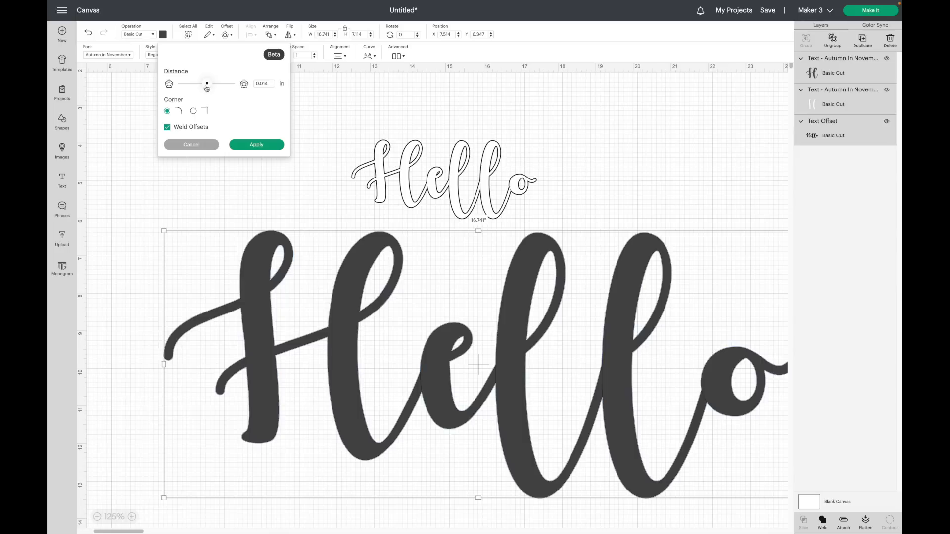
drag(206, 87, 207, 86)
click(255, 146)
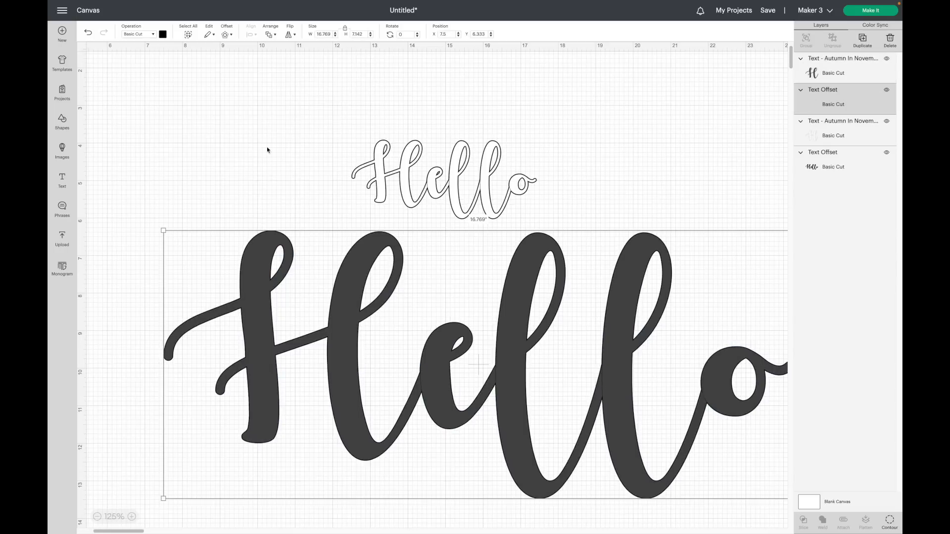
Set the enlarged Hello text's colour to white.
click(341, 300)
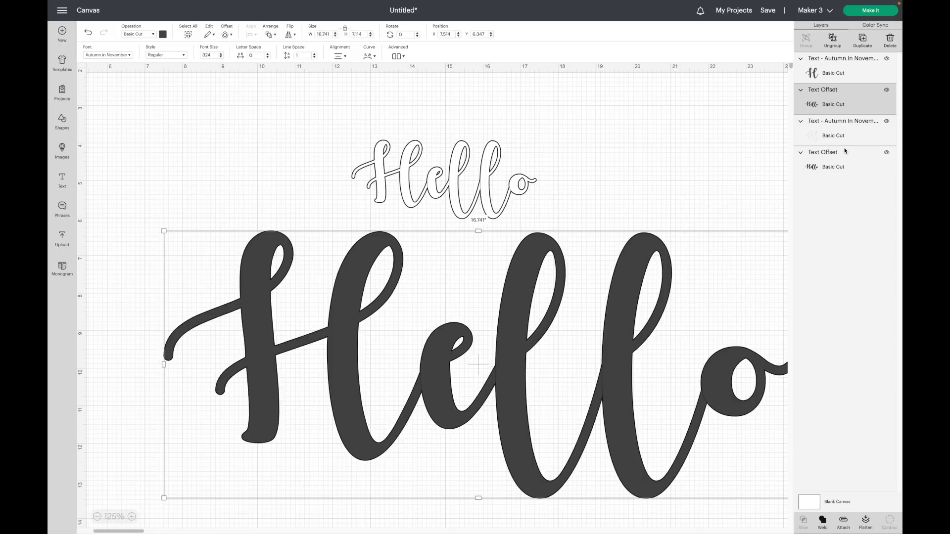
click(163, 34)
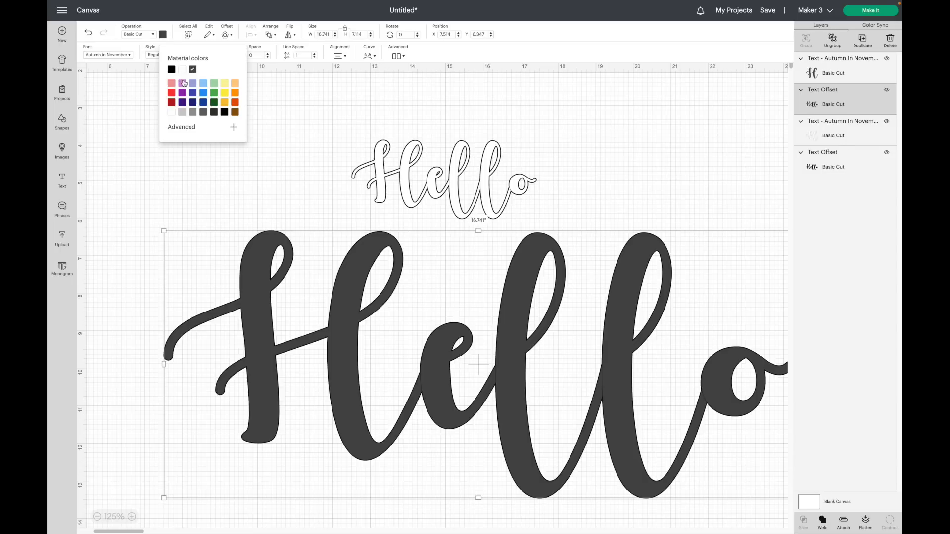
click(182, 70)
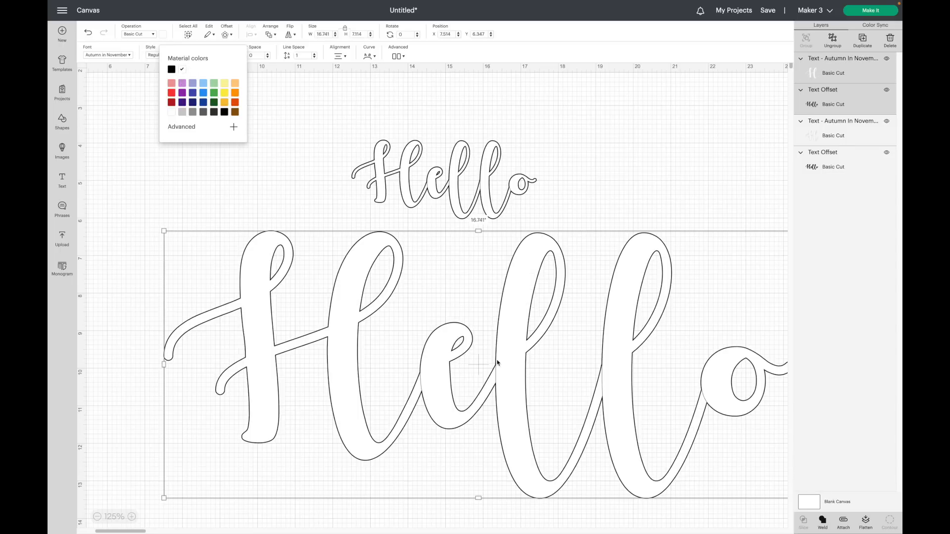
Scale the lower Hello text with its offset down to about 5.4 in wide and move it beneath the upper Hello.
scroll(496, 361, right, 5)
click(718, 463)
drag(718, 463, 564, 335)
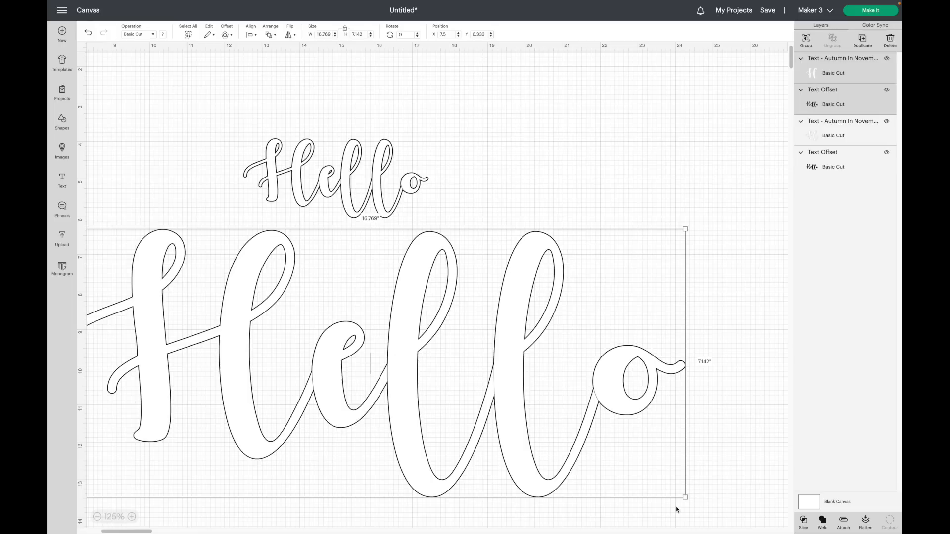
drag(684, 497, 282, 297)
drag(211, 276, 388, 283)
click(131, 517)
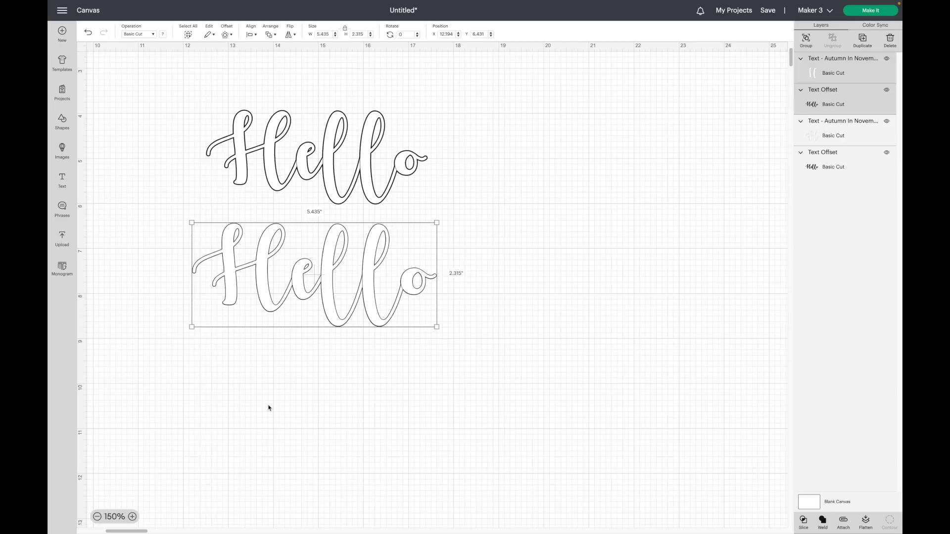
Move the small white Hello text off its offset and then back into place over it.
click(448, 388)
scroll(572, 200, up, 1)
scroll(571, 201, left, 1)
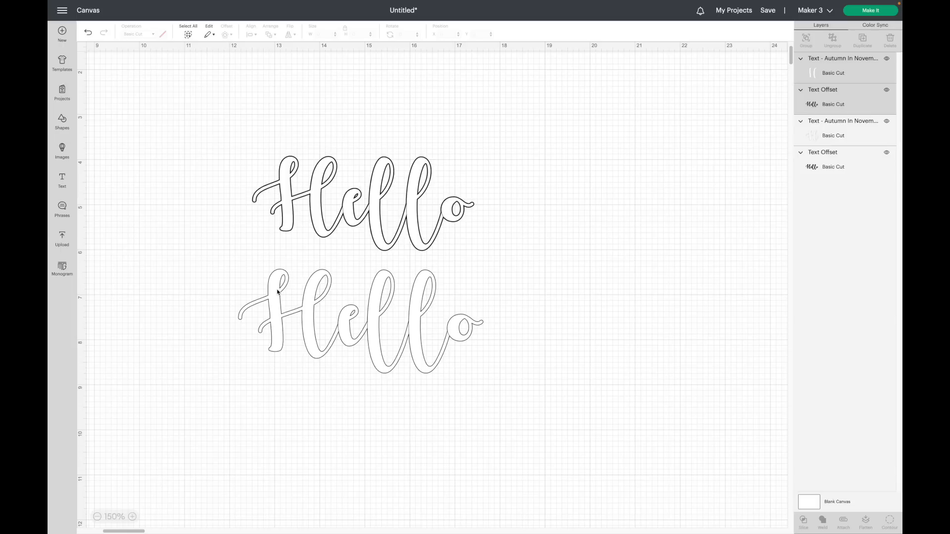
drag(285, 293, 186, 429)
click(307, 321)
drag(307, 321, 307, 324)
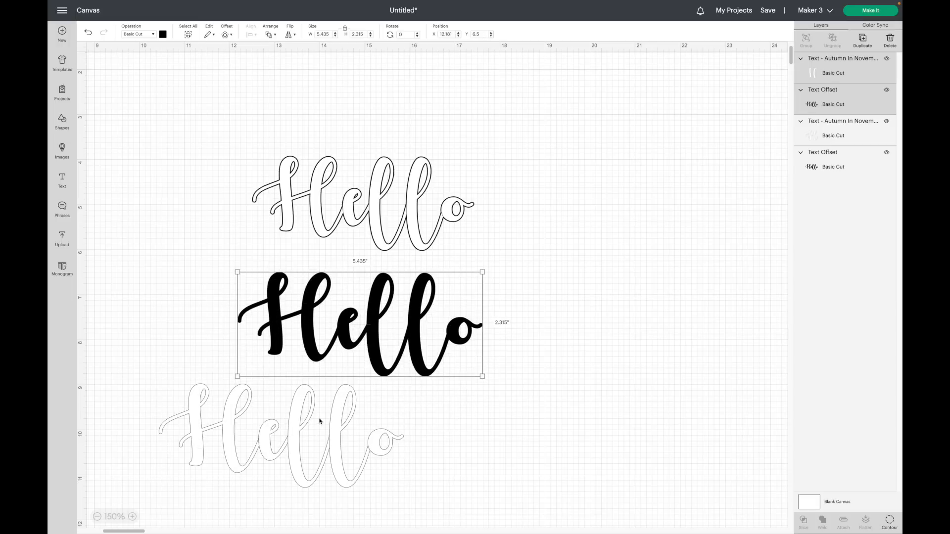
drag(319, 421, 399, 308)
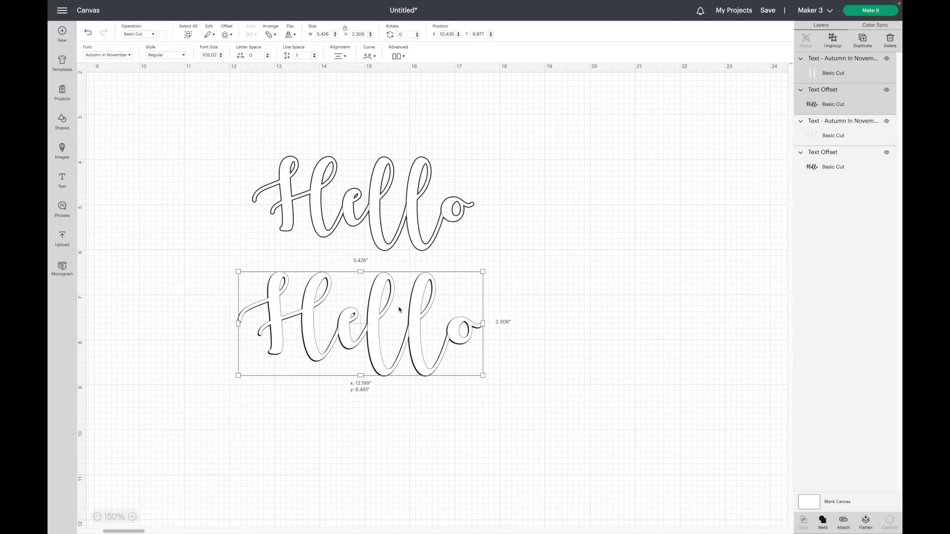
drag(399, 309, 398, 309)
click(398, 309)
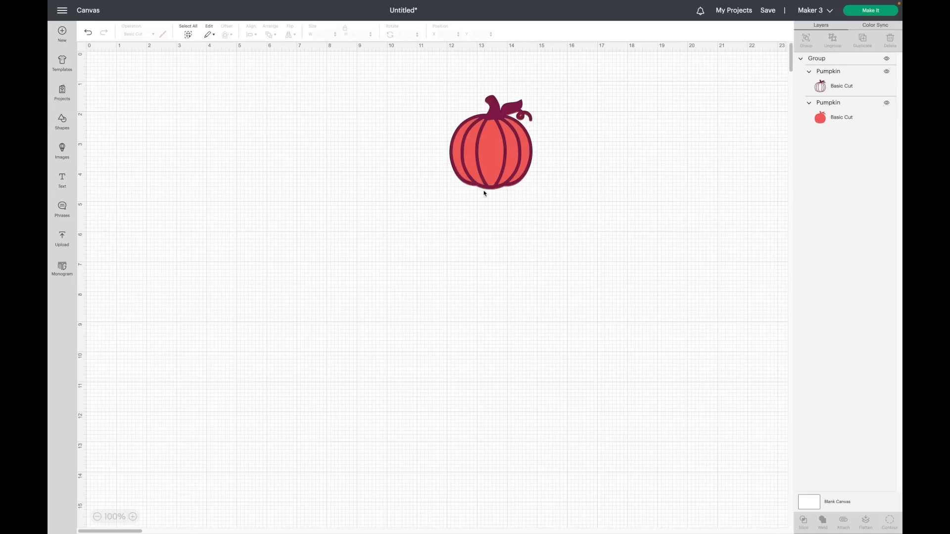
Paste a copy of the pumpkin group beside it and ungroup the original pumpkin's layers.
click(502, 151)
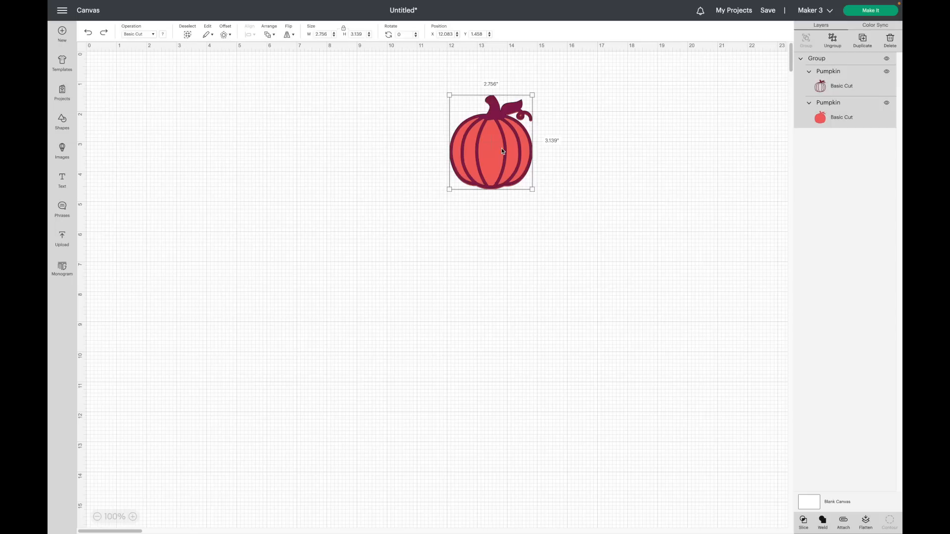
key(ctrl+v)
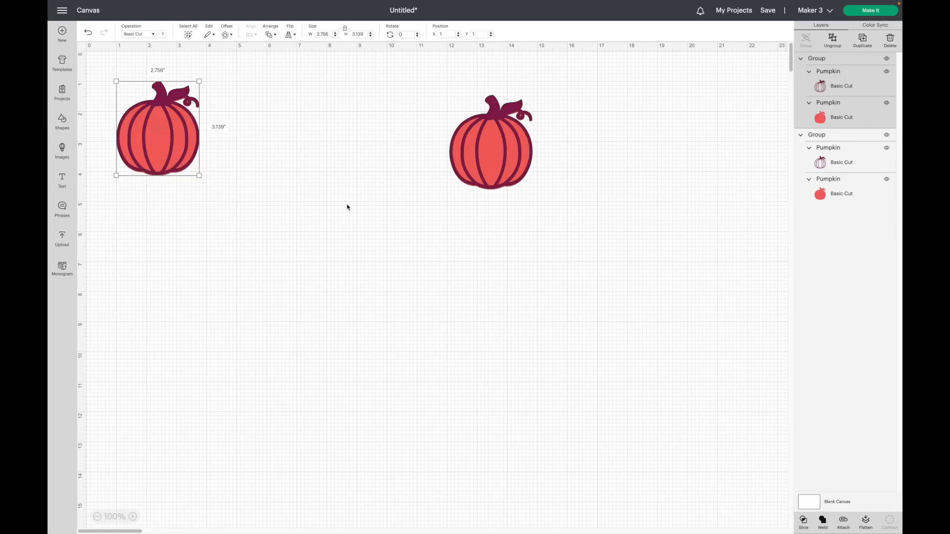
click(524, 138)
click(835, 44)
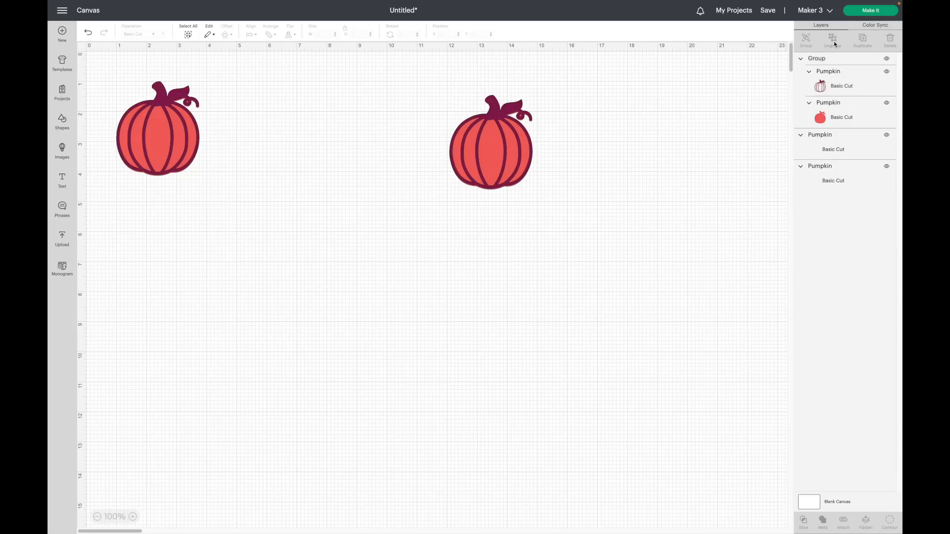
Move the pumpkin's dark outline layer down away from its red fill.
click(498, 122)
drag(503, 199, 498, 264)
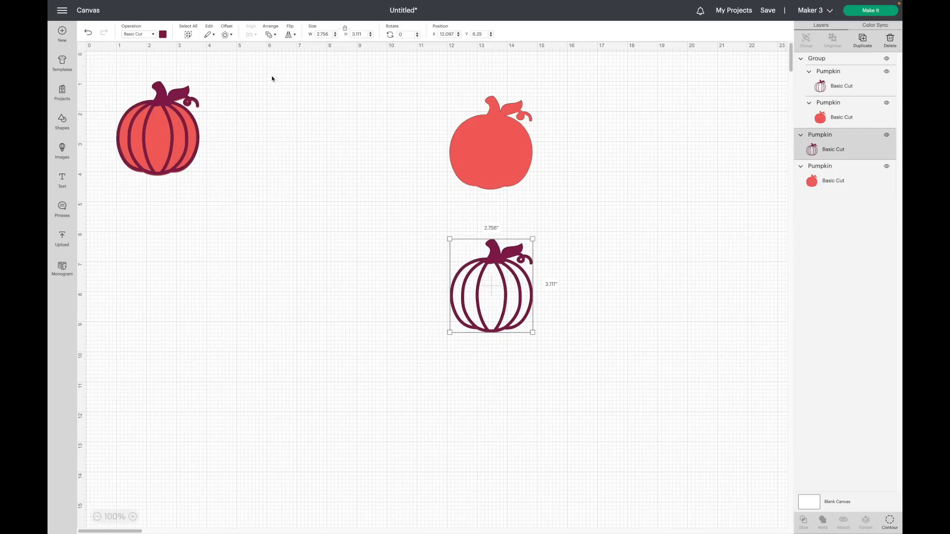
Apply a 0.028 in rounded offset to the pumpkin outline layer.
click(227, 35)
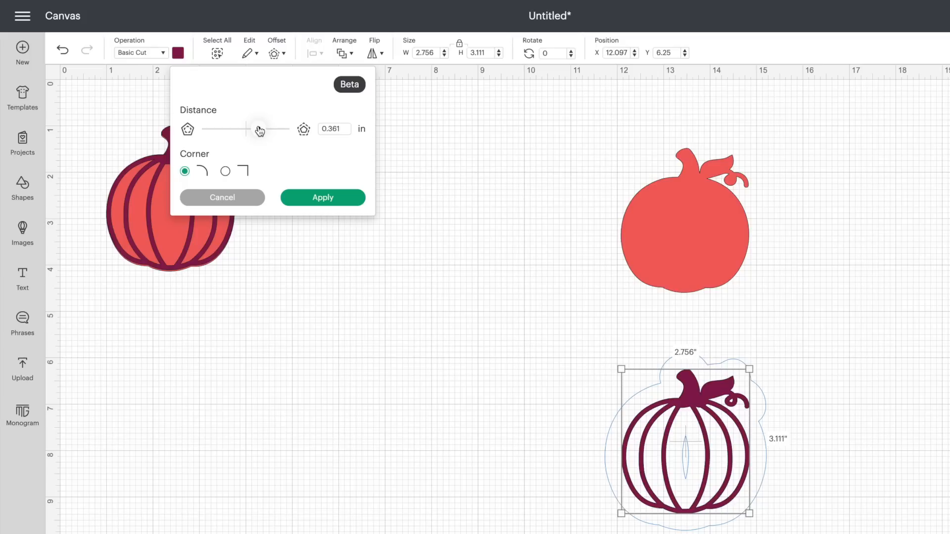
drag(208, 83, 210, 84)
drag(251, 131, 248, 131)
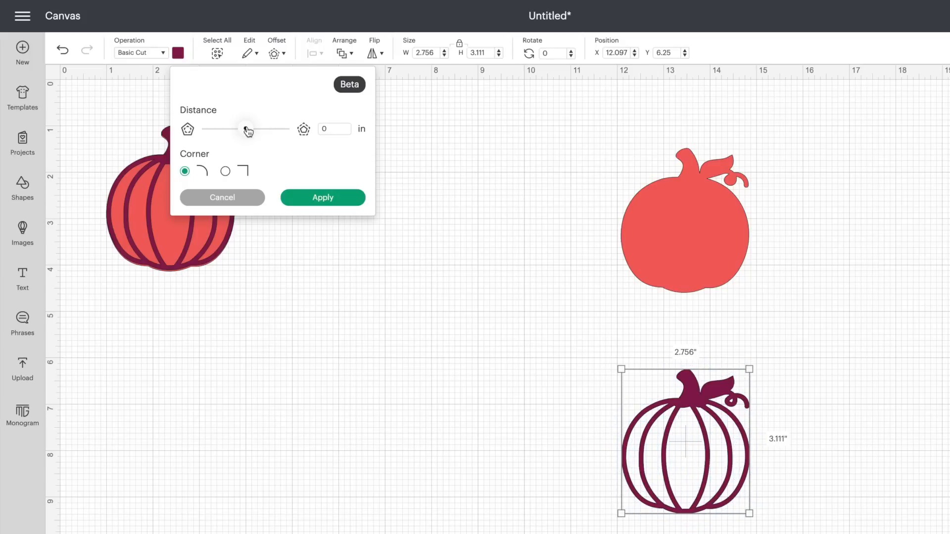
drag(247, 131, 248, 131)
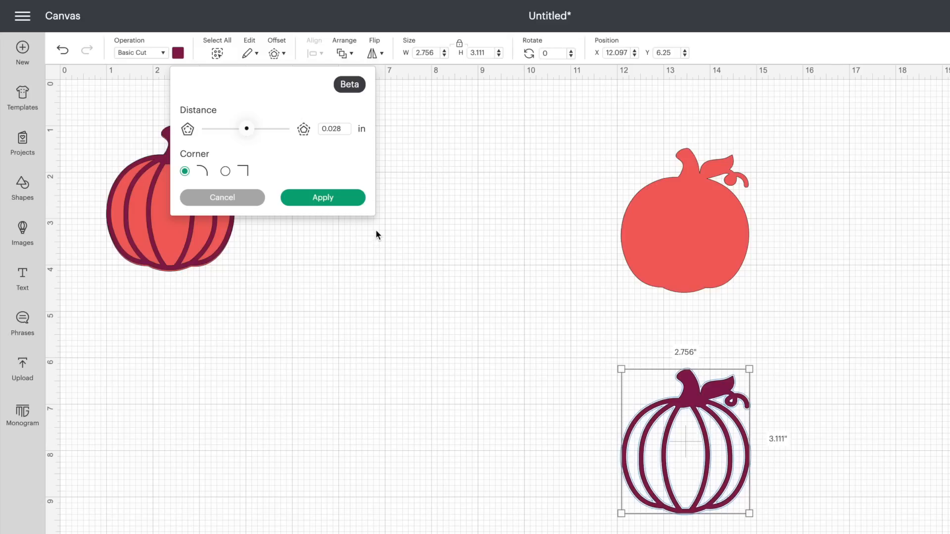
click(340, 203)
click(879, 382)
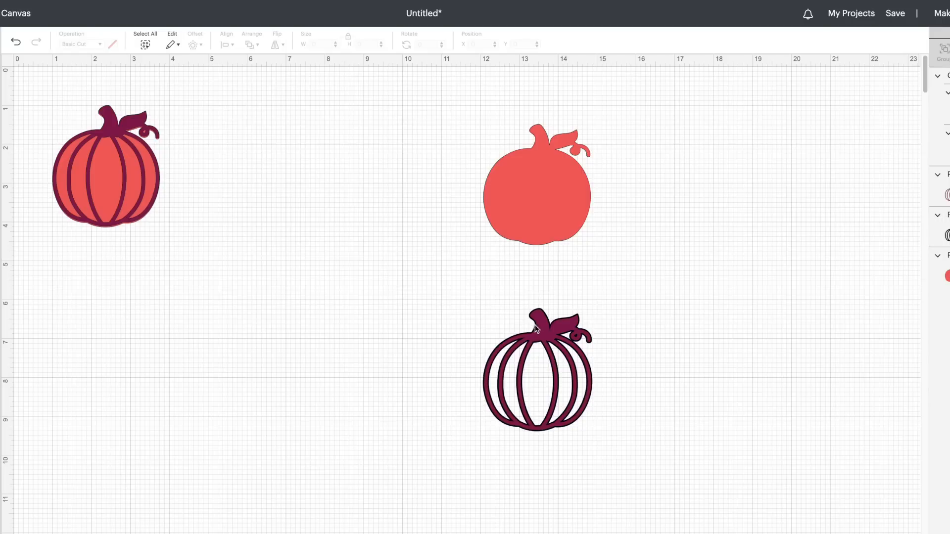
Move the original pumpkin outline off its new offset and delete it.
drag(543, 329, 428, 329)
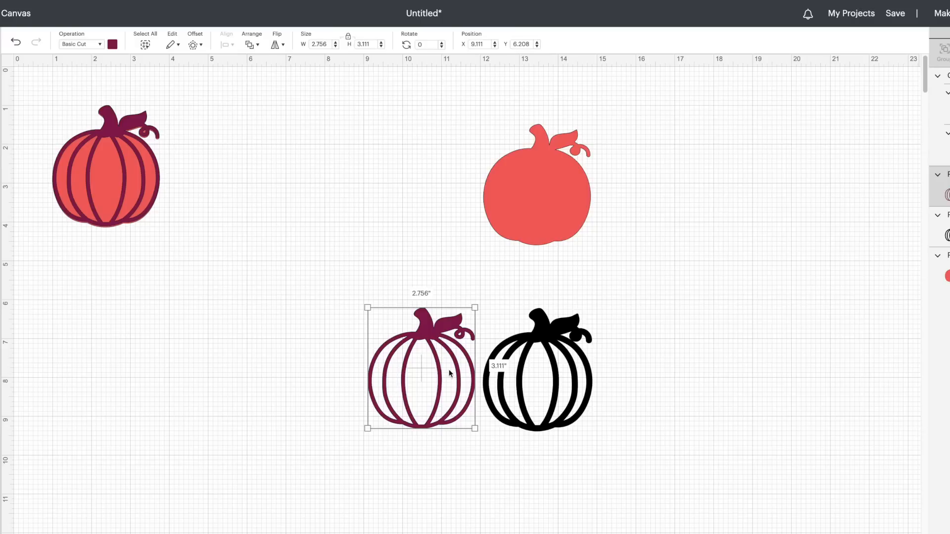
key(Delete)
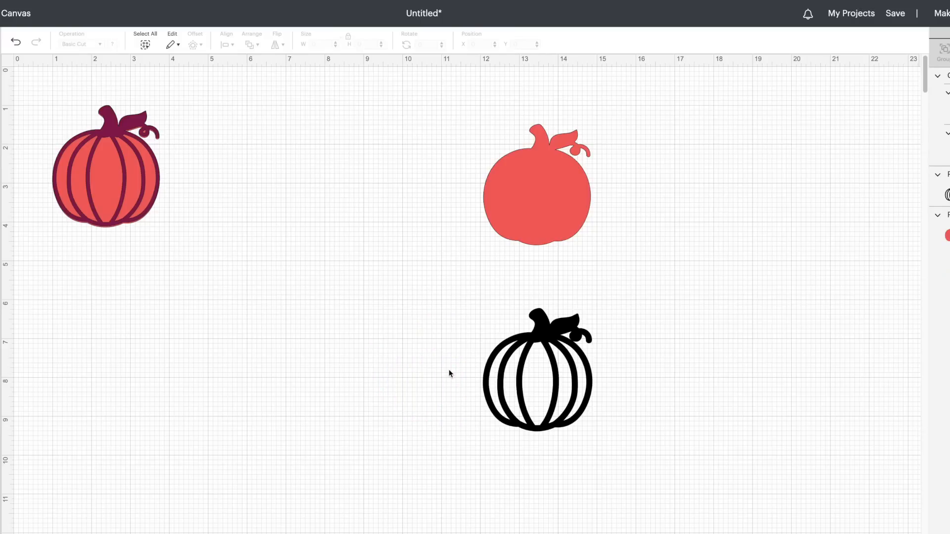
Place the black offset outline over the red pumpkin fill and move the pumpkin copy beside it.
drag(523, 392, 540, 253)
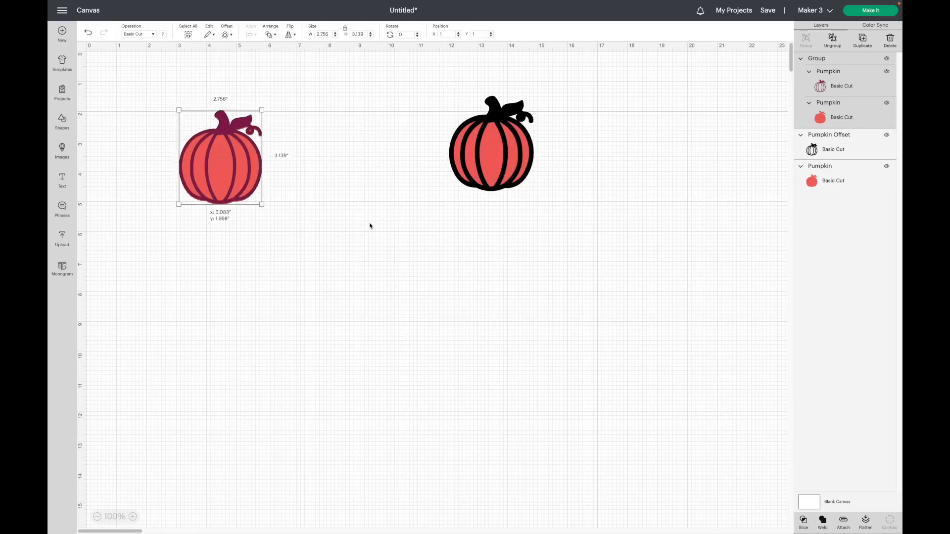
drag(369, 222, 387, 127)
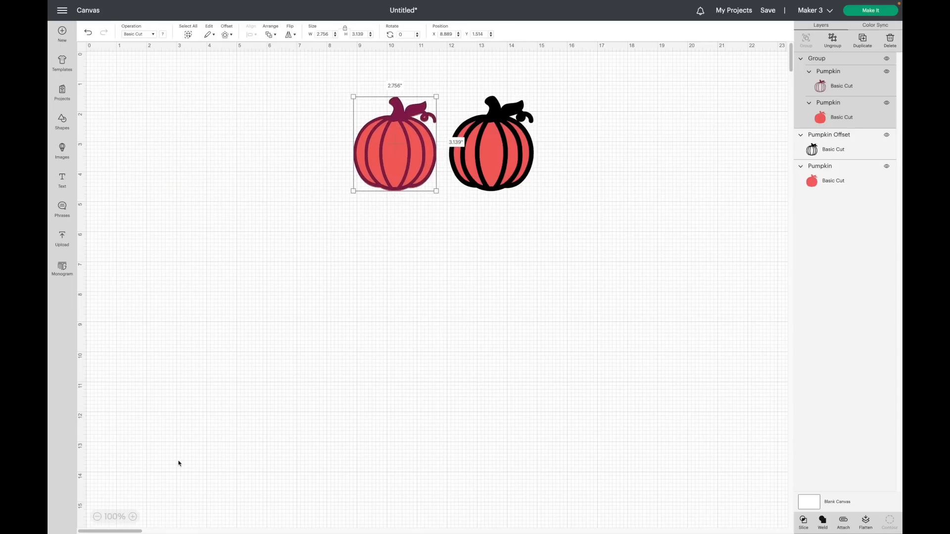
click(132, 517)
click(625, 377)
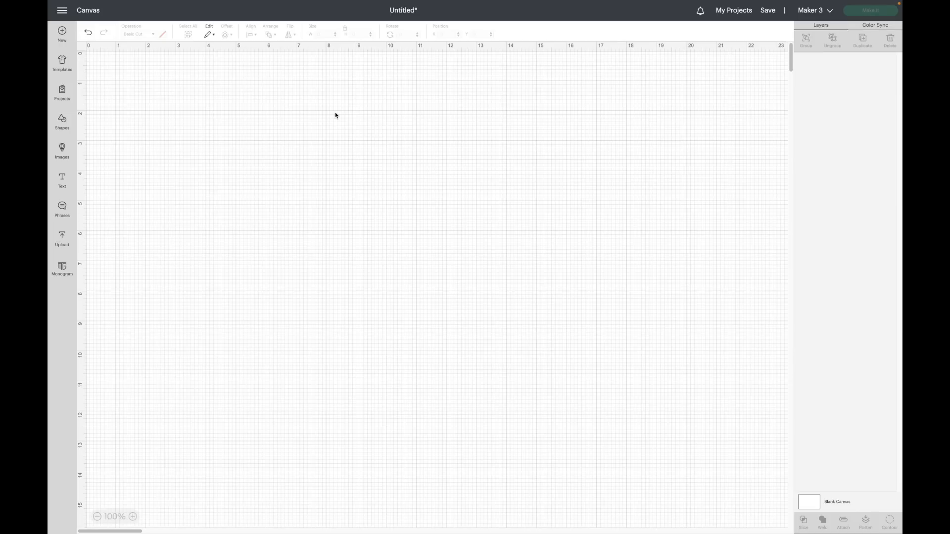
Add a text box reading Hello on a fresh canvas and enlarge it to about 6.8 in wide.
click(62, 179)
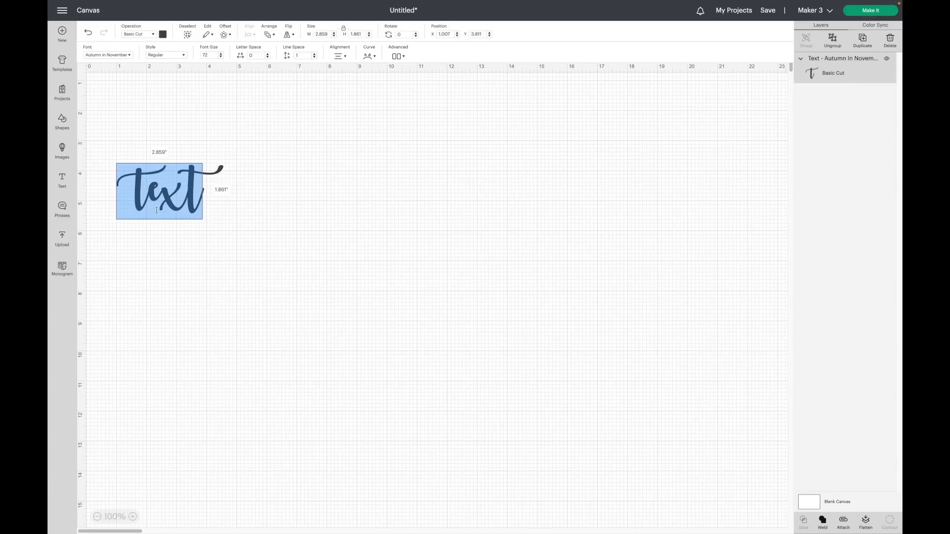
text(Hello)
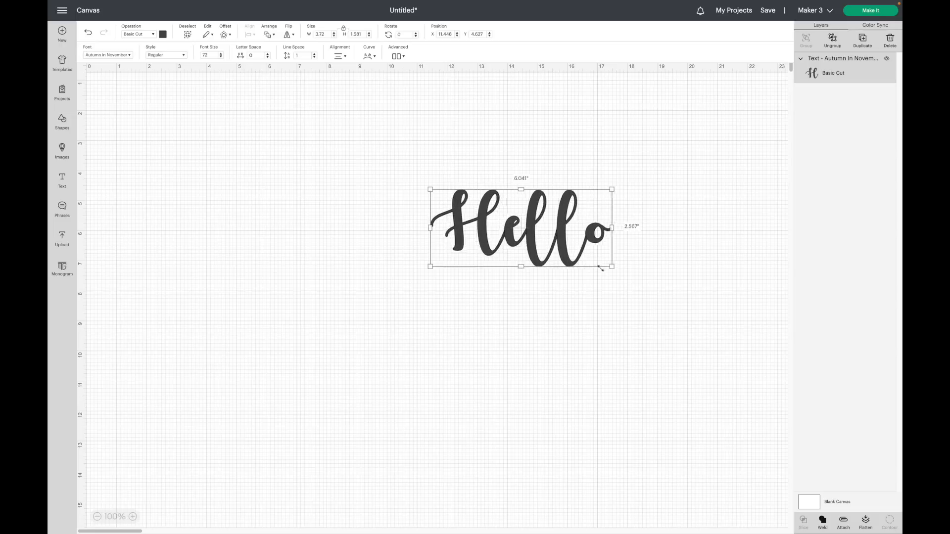
drag(604, 269, 614, 273)
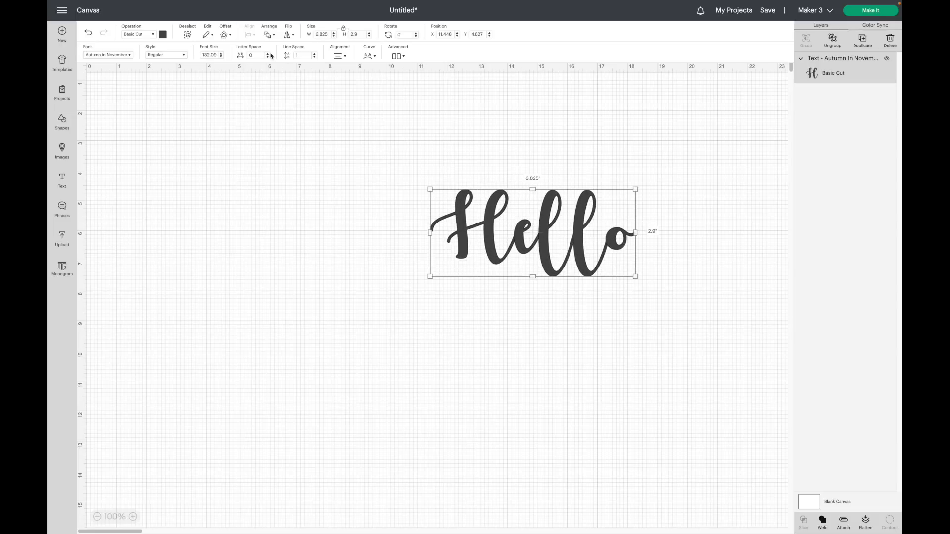
Apply a 0.153 in rounded offset with welded offsets to the Hello text.
click(225, 35)
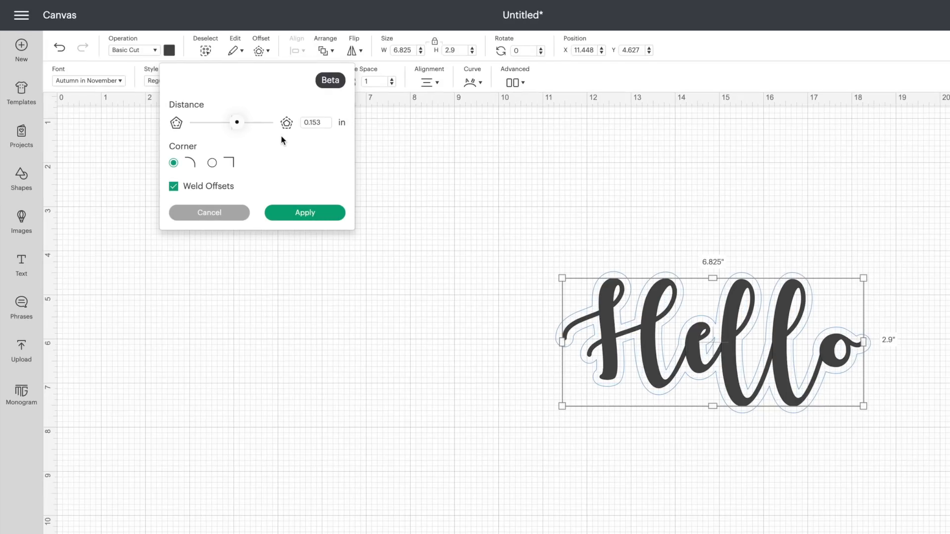
click(318, 212)
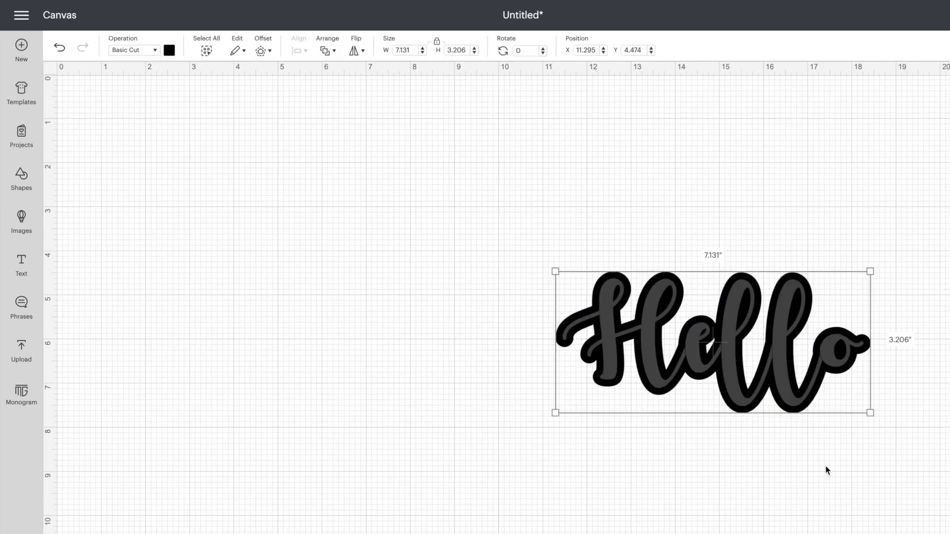
drag(624, 352, 439, 459)
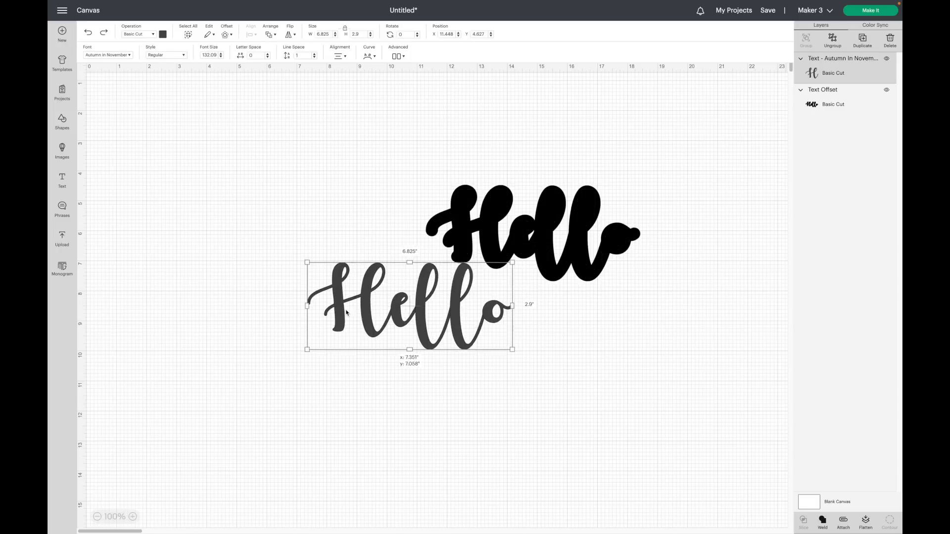
drag(346, 312, 329, 316)
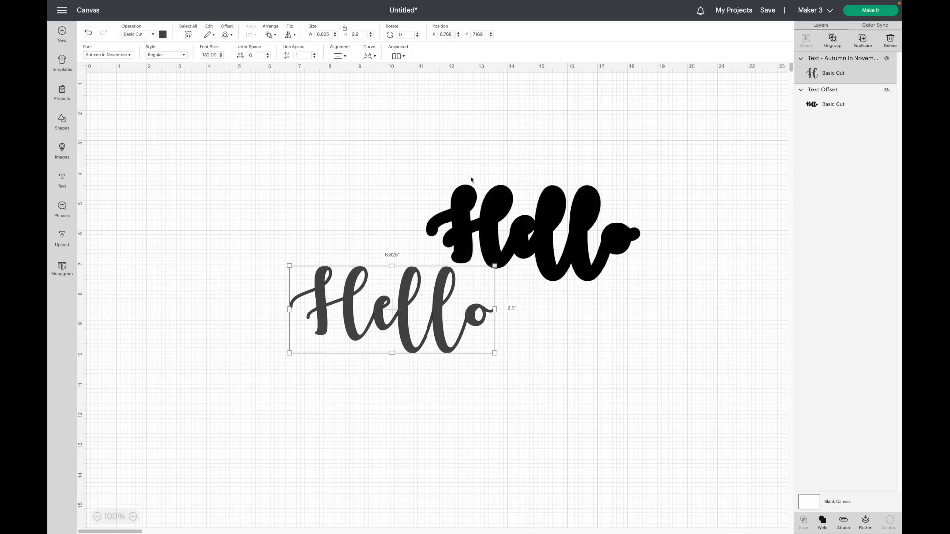
key(ctrl+z)
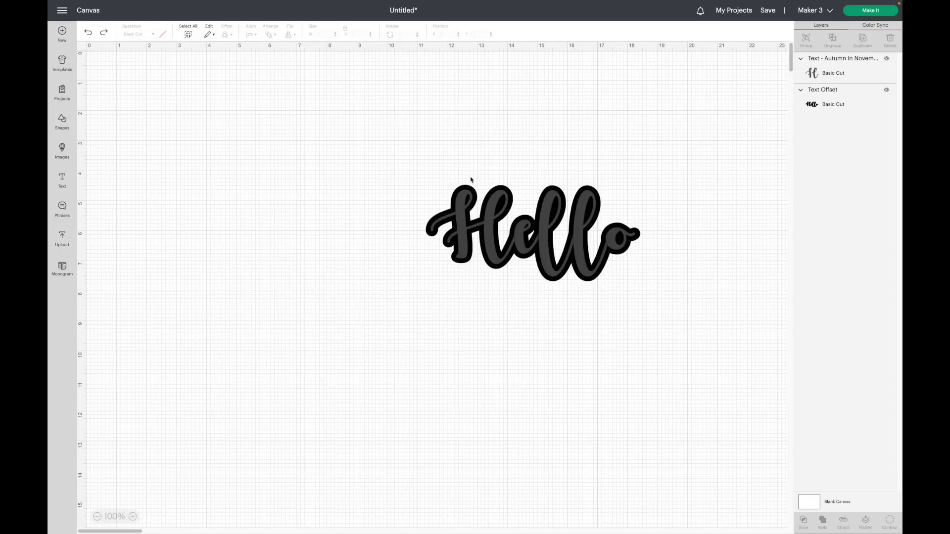
Select the Hello text together with its offset and slice them.
drag(275, 505, 394, 241)
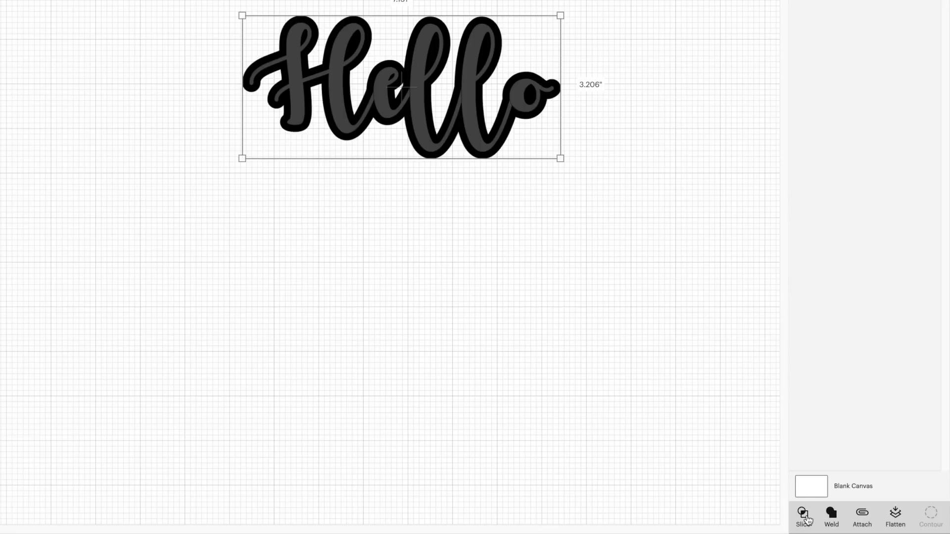
click(805, 518)
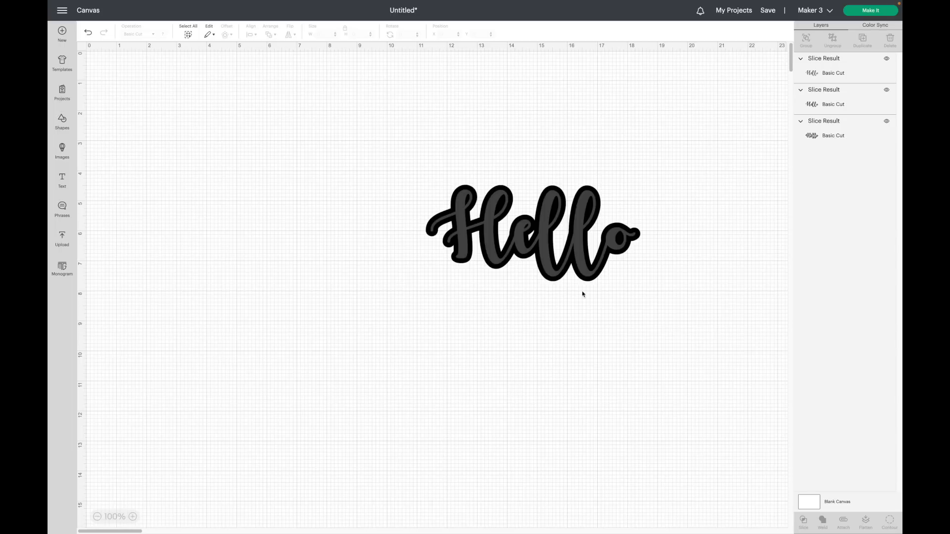
Move the two sliced Hello letter pieces off the outline and delete them, keeping the hollow outline.
drag(545, 253, 282, 340)
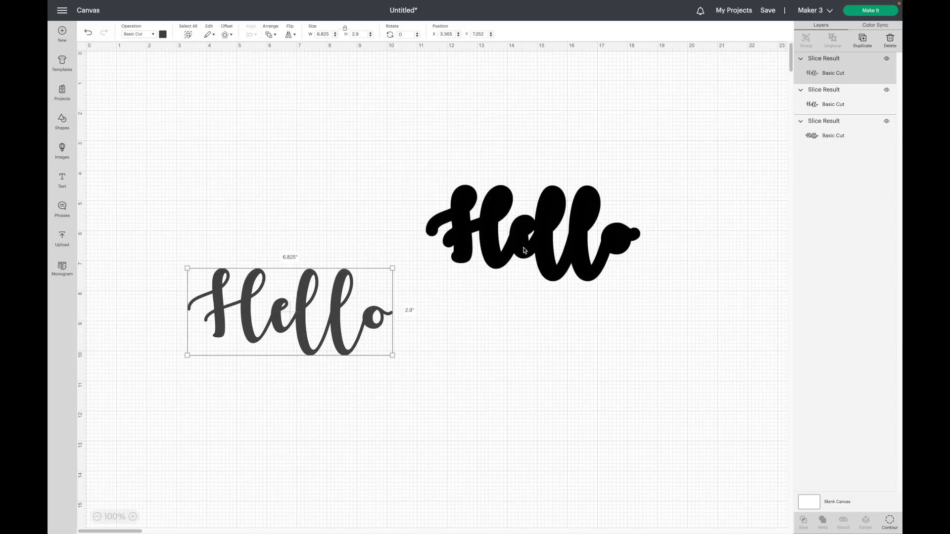
drag(553, 221, 256, 351)
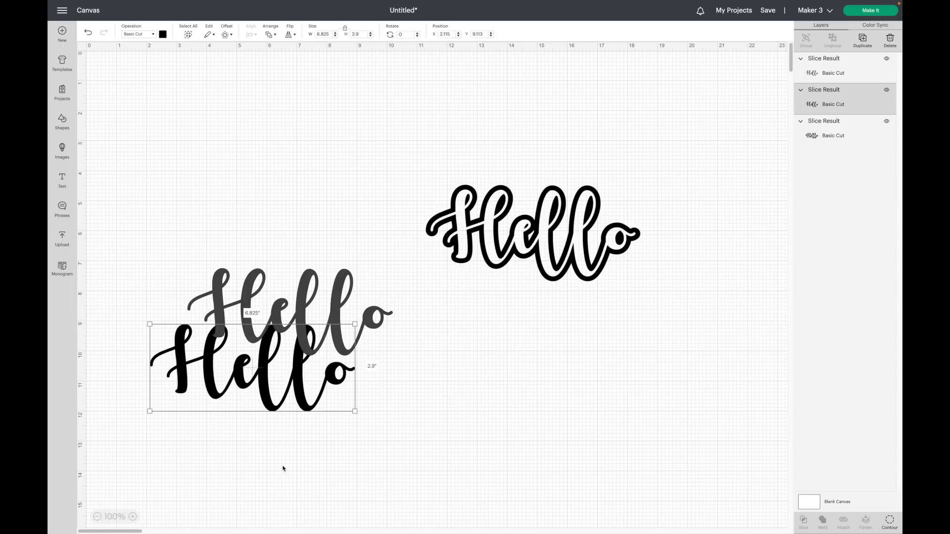
shift+click(266, 289)
key(Delete)
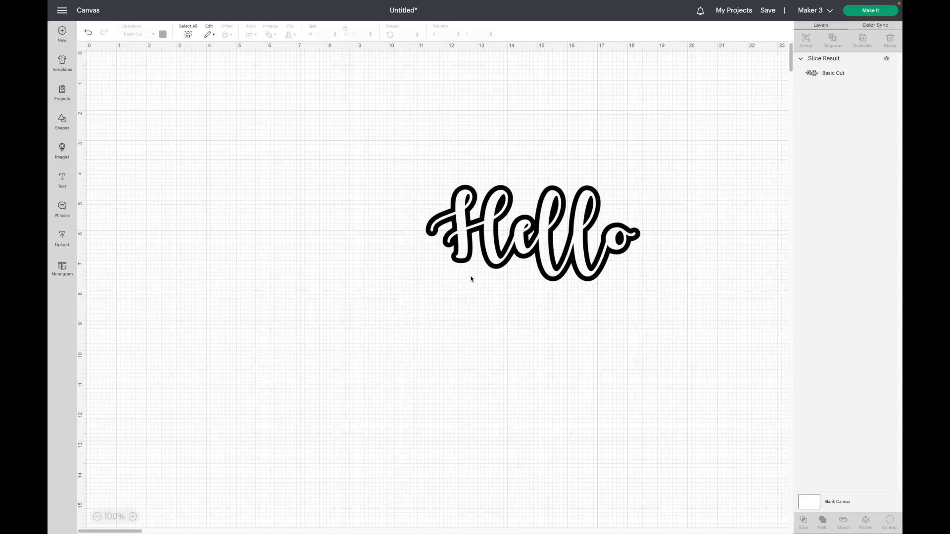
Delete the sliced Hello outline and open the image upload screen.
drag(517, 257, 412, 253)
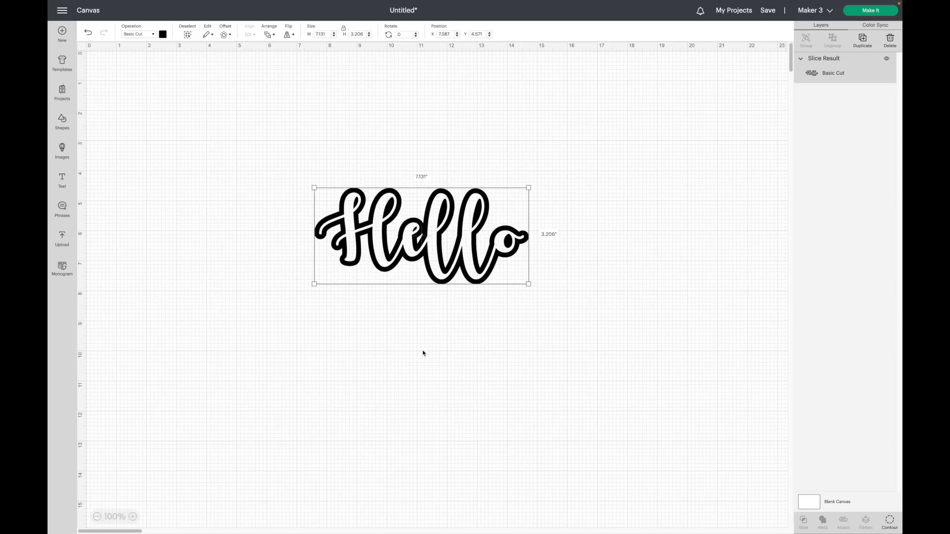
key(Delete)
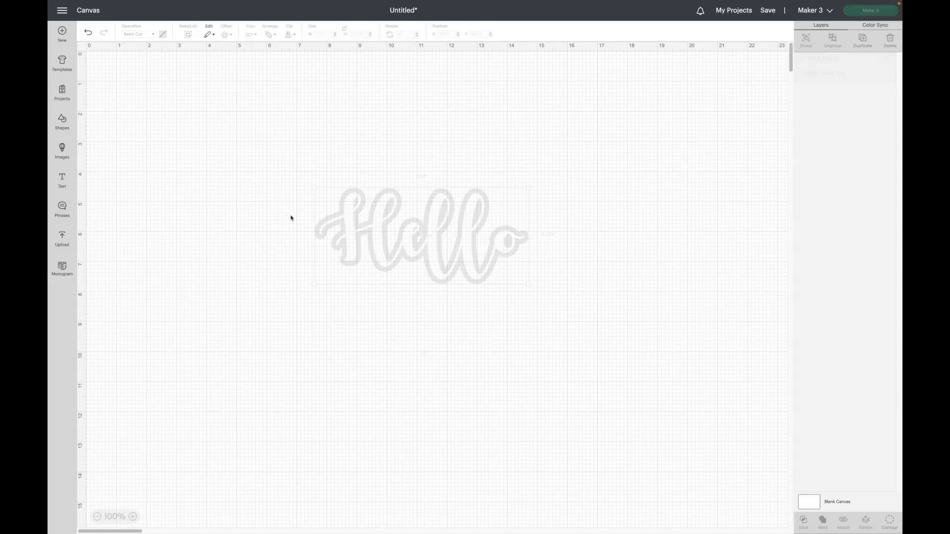
click(62, 240)
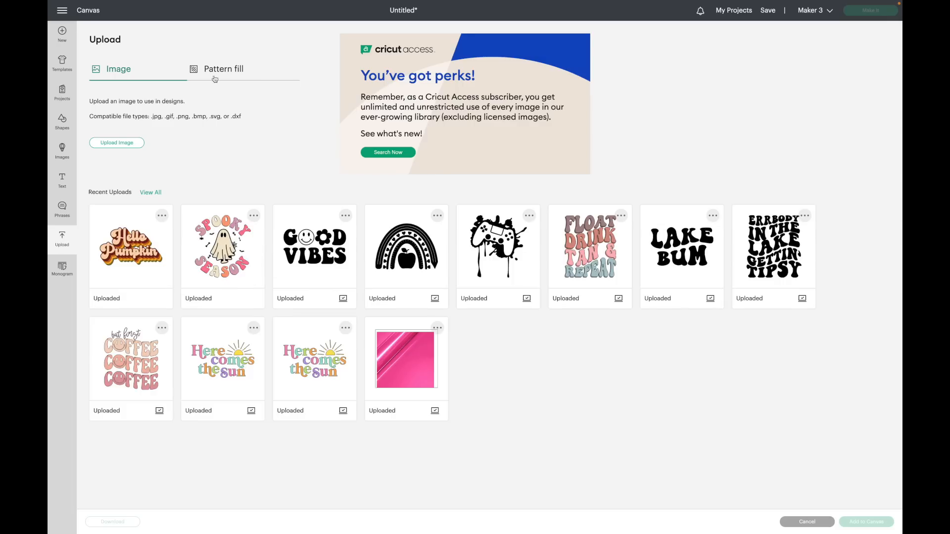
Upload the jennyL_crown_paper11.jpg pattern as a complex Print Then Cut image and add it to the canvas.
click(128, 143)
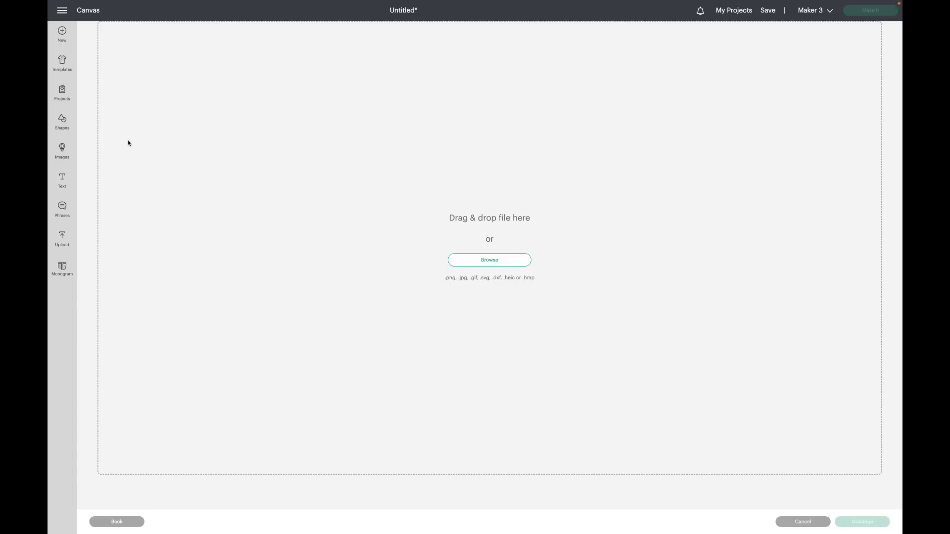
click(514, 263)
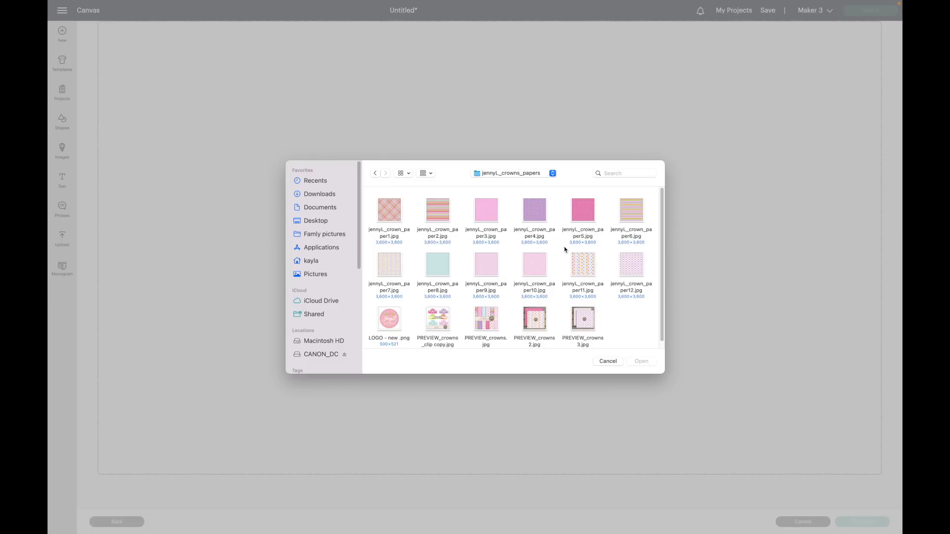
click(587, 270)
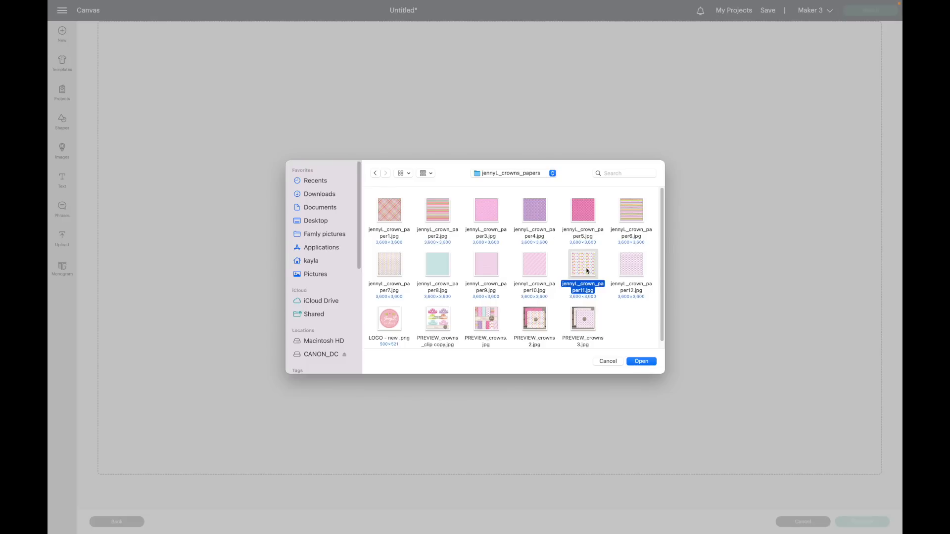
click(645, 362)
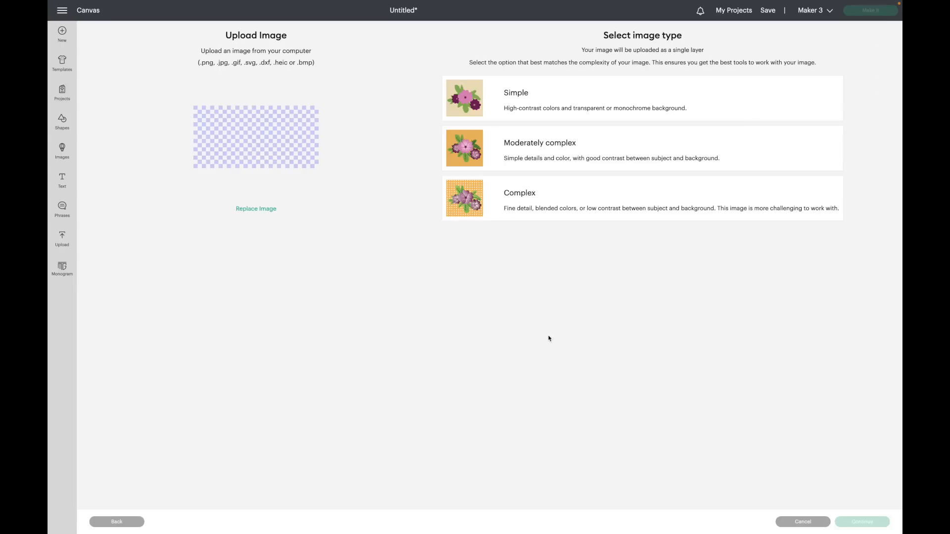
click(514, 216)
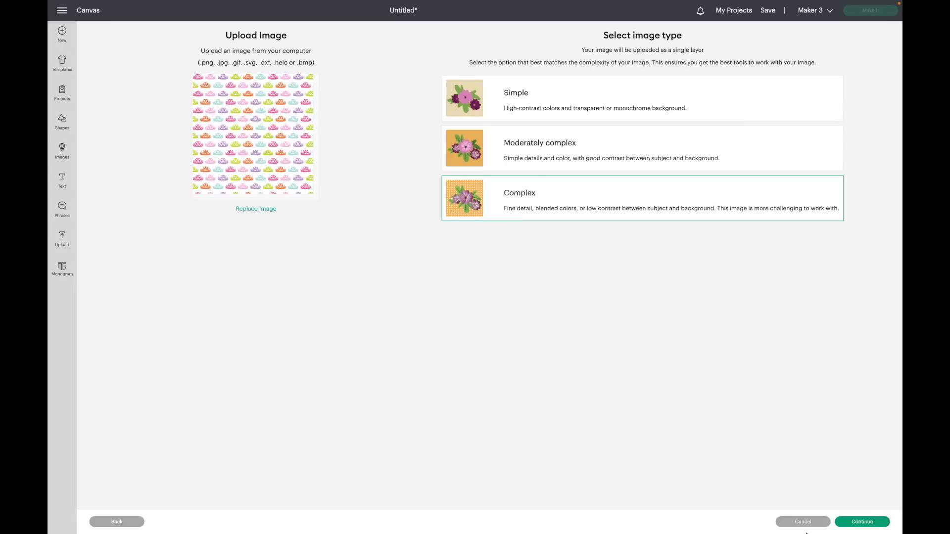
click(869, 525)
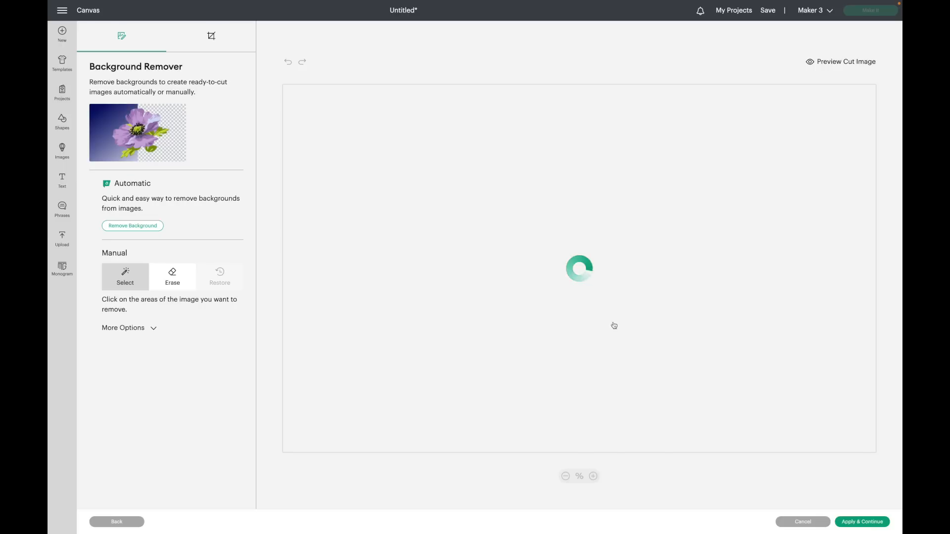
click(871, 523)
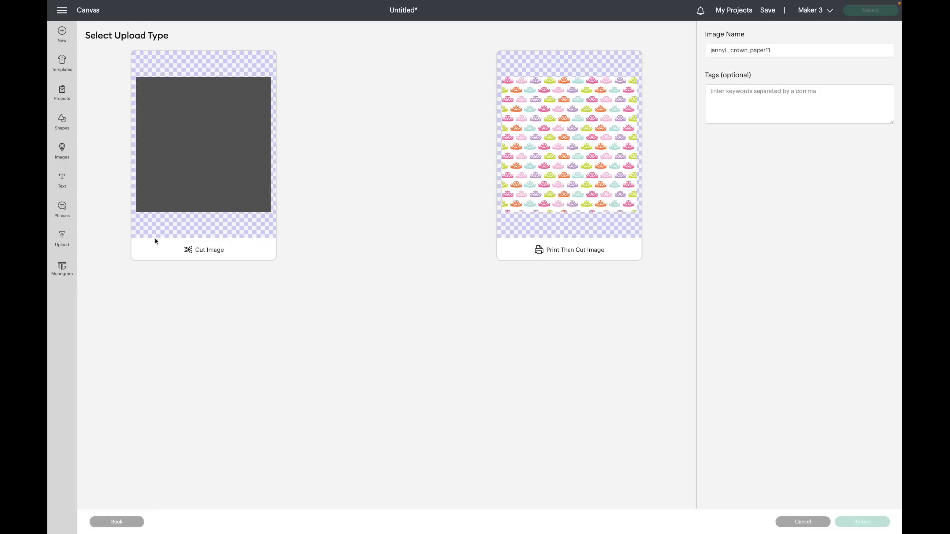
click(538, 168)
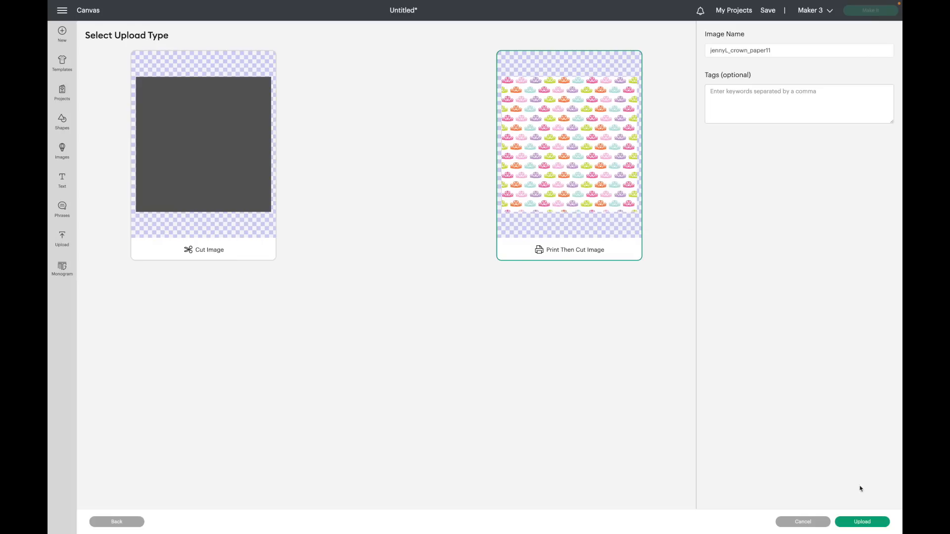
click(862, 521)
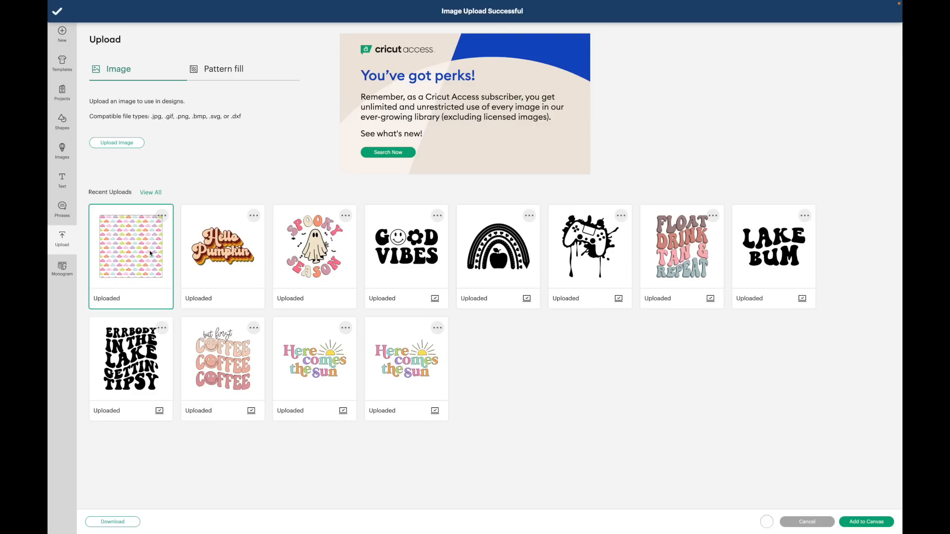
click(861, 522)
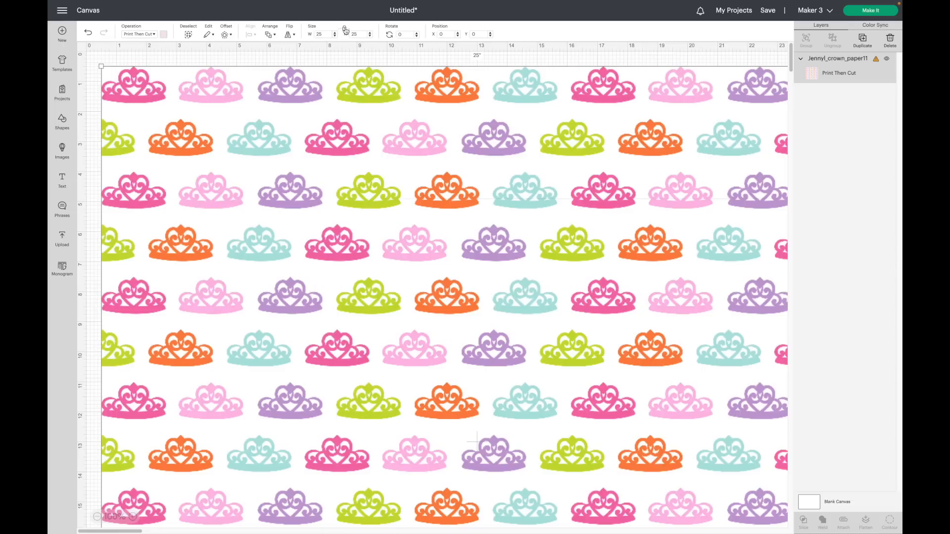
Resize the crown pattern image to 6 inches wide.
double_click(319, 34)
text(6)
key(Return)
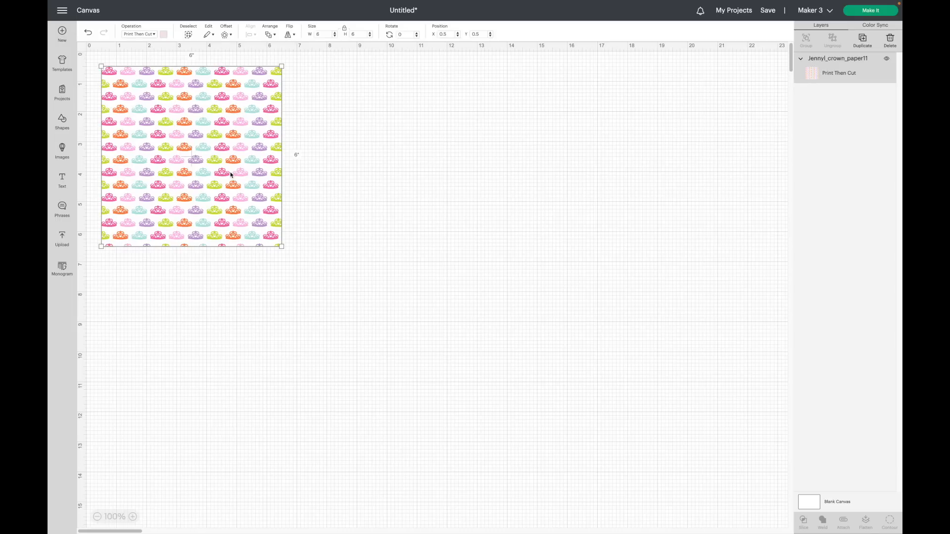
Add a text box and set its font to Bebas Neue from the bookmarked fonts.
click(62, 179)
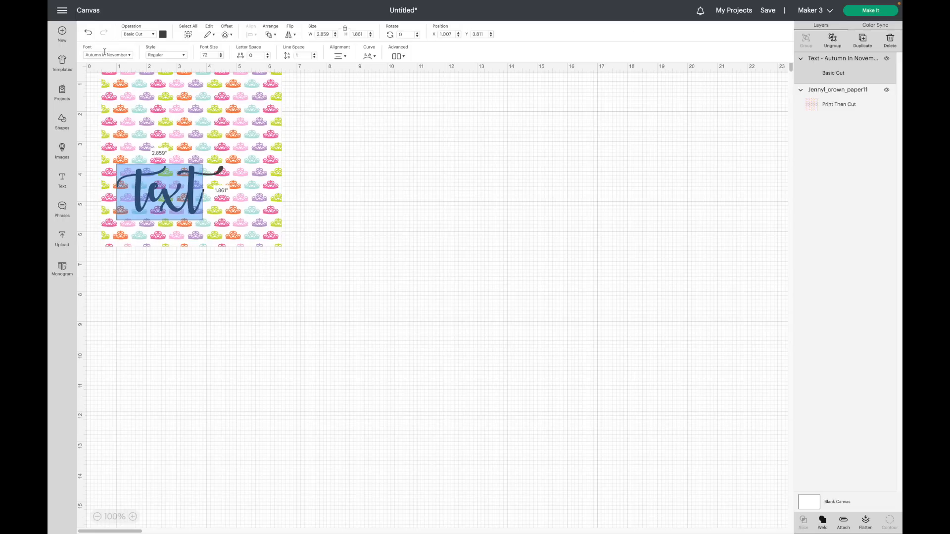
click(106, 54)
click(613, 31)
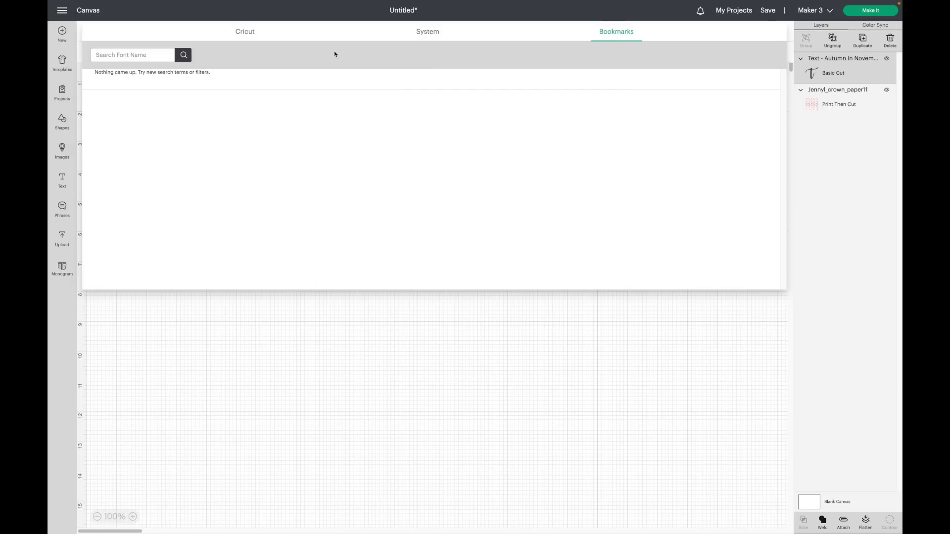
click(433, 36)
click(617, 34)
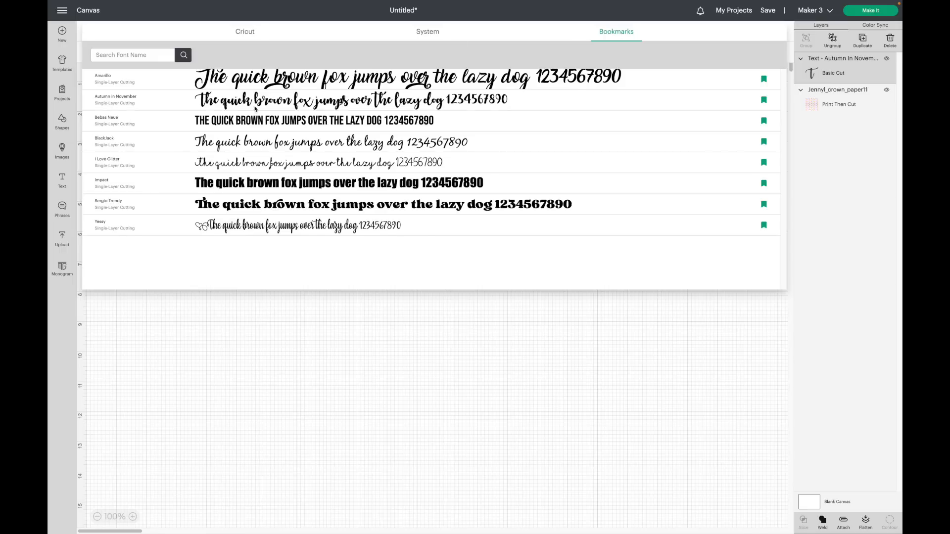
click(250, 124)
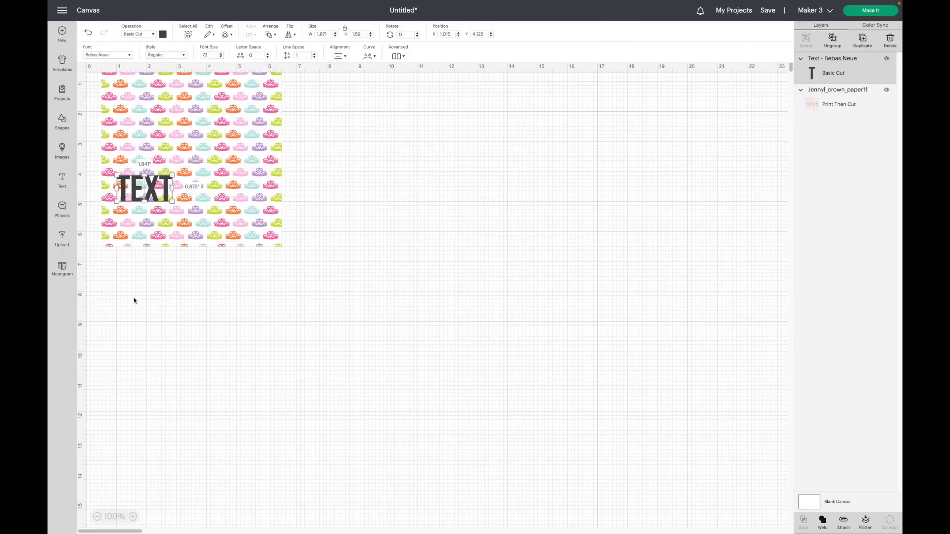
Change the text to HAPPY on one line and BIRTHDAY on the next.
click(133, 517)
double_click(176, 267)
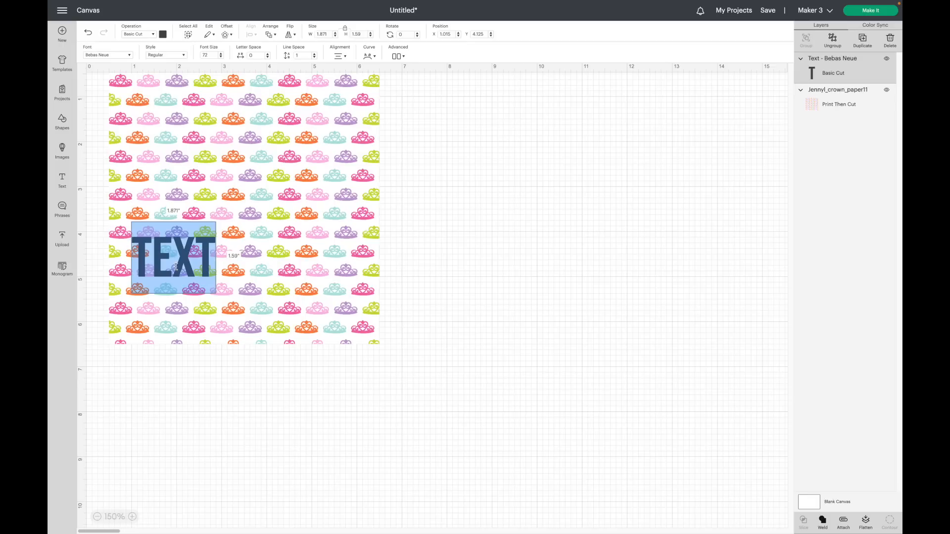
text(HAPPY)
key(Return)
text(BIRTHDAY)
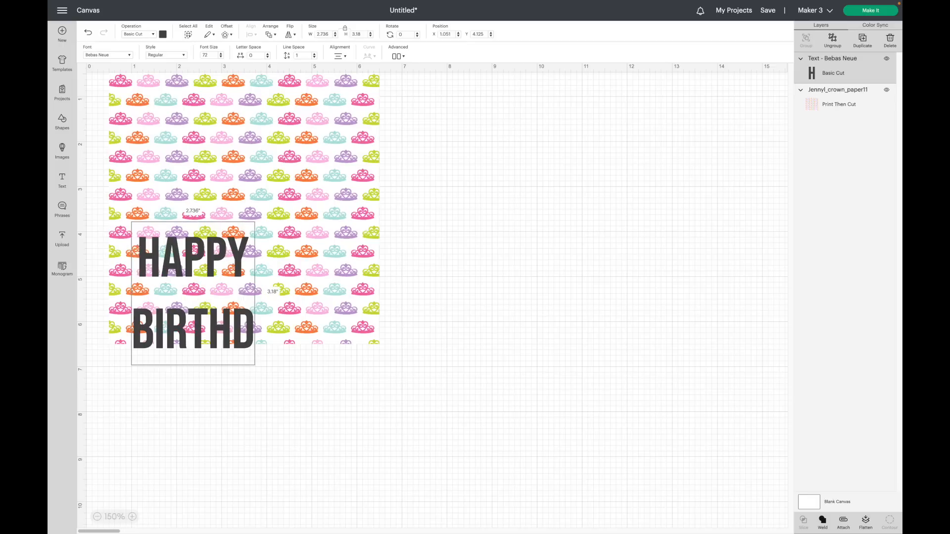
Tighten the text's line spacing and position the text over the lower part of the pattern.
click(299, 55)
text(-6.6)
mouse_move(269, 313)
mouse_down()
mouse_move(266, 302)
mouse_move(262, 315)
mouse_up()
Select the text together with the pattern and slice them.
drag(343, 429, 255, 251)
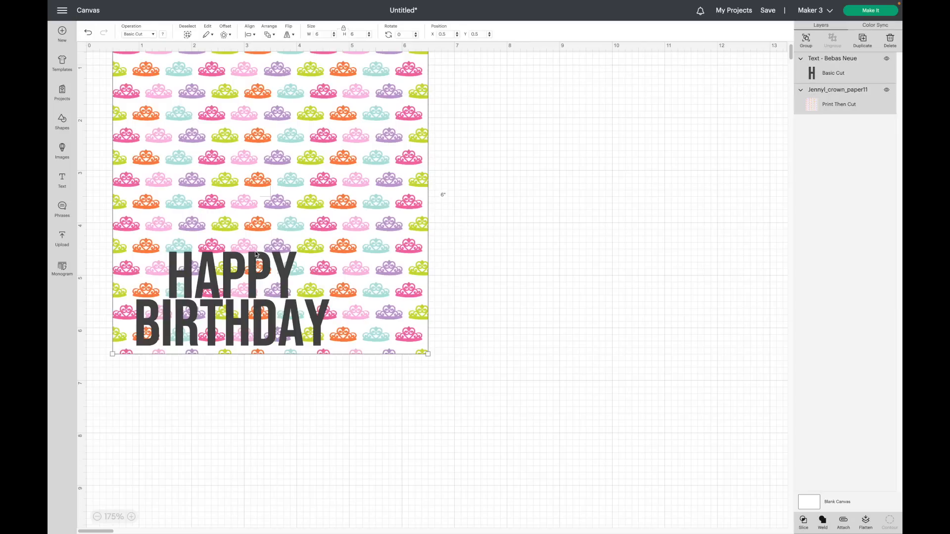
click(799, 520)
Pull the sliced pieces apart, moving the plain text below and the patterned lettering to the right.
drag(269, 312, 250, 438)
click(280, 278)
drag(280, 278, 599, 300)
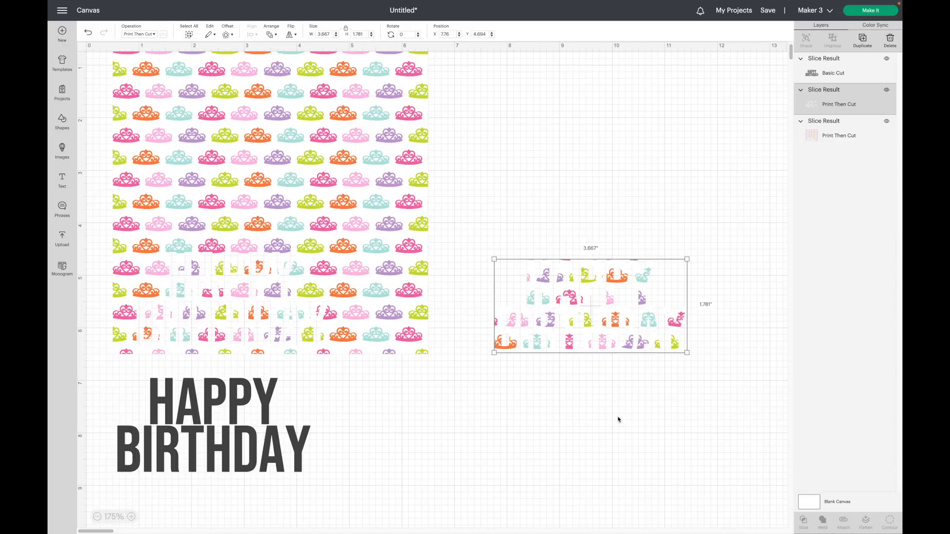
Apply a 0.028 in rounded offset to the patterned HAPPY BIRTHDAY lettering.
scroll(240, 46, right, 2)
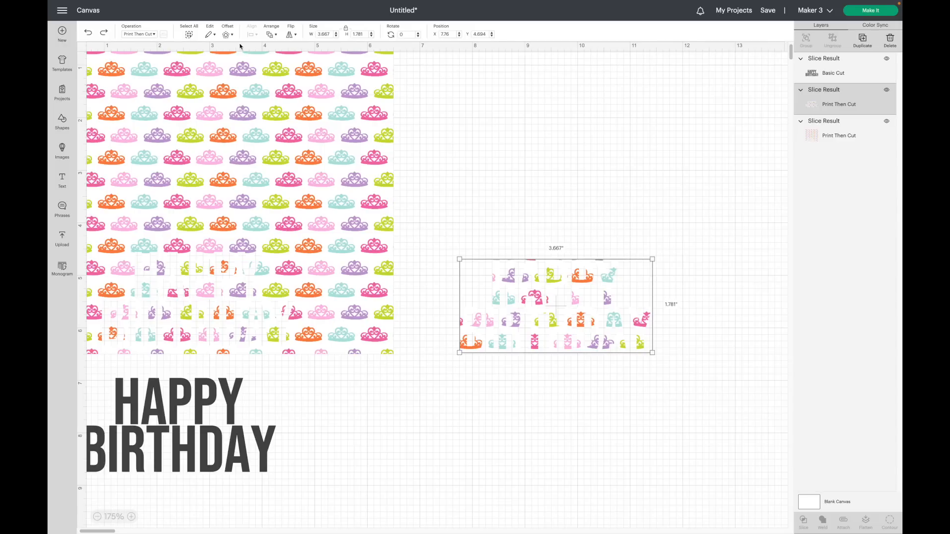
click(228, 35)
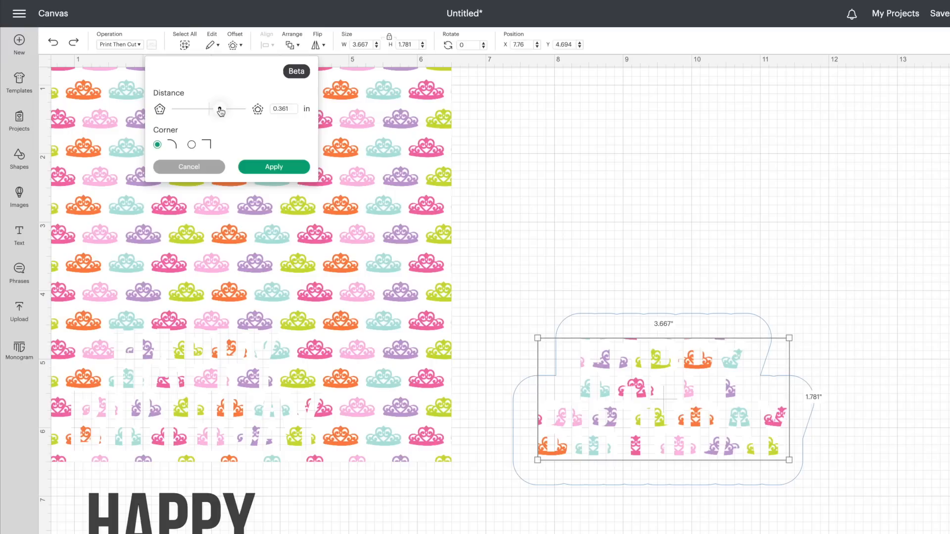
drag(221, 112, 210, 110)
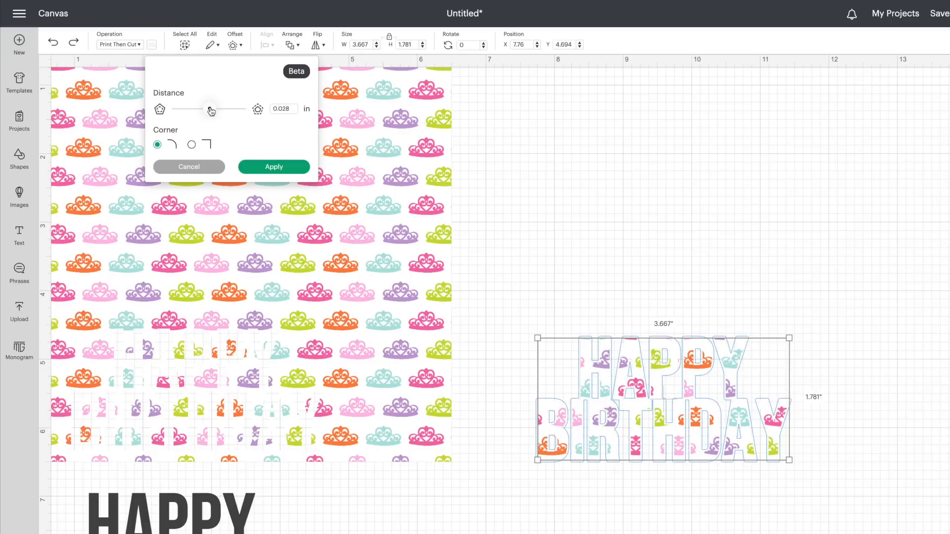
click(267, 168)
Color the lettering's offset light pink.
click(163, 34)
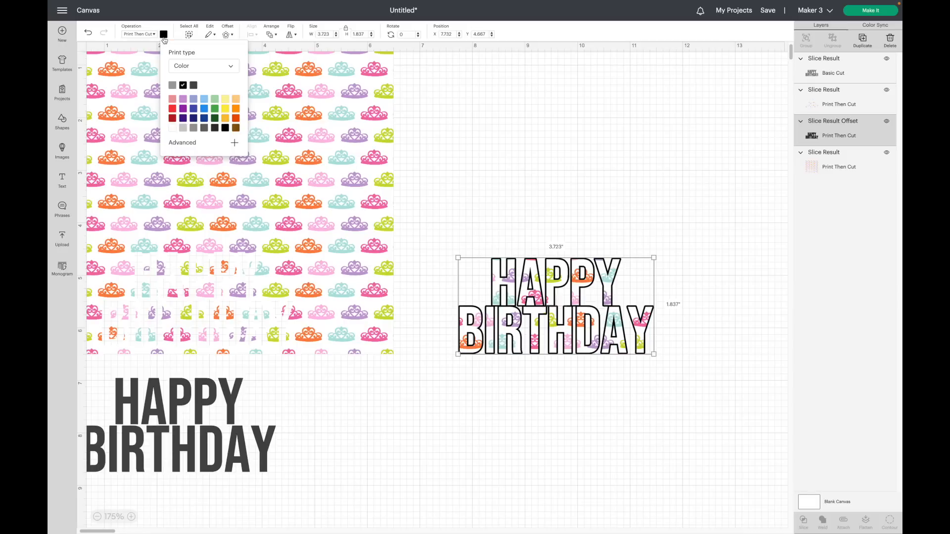
click(173, 99)
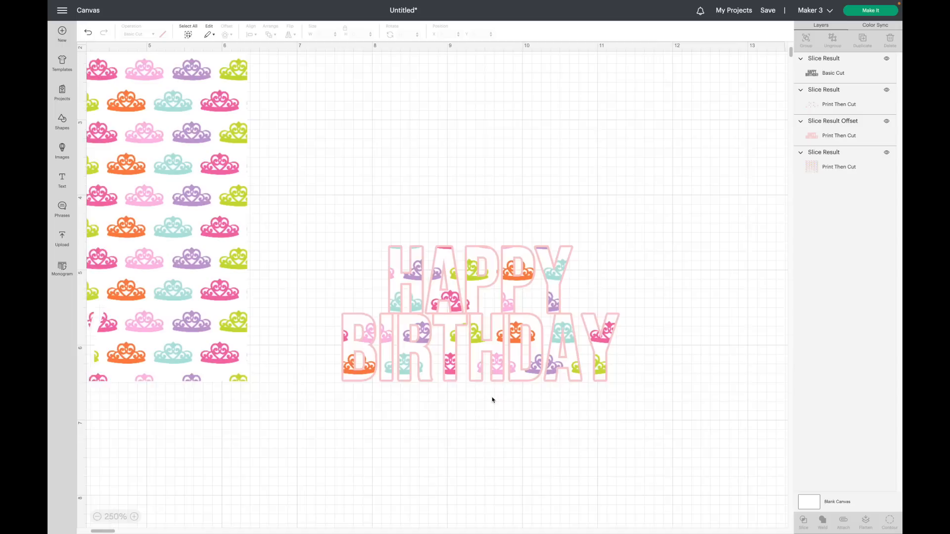
Select the patterned lettering with its pink offset and flatten them into one print layer.
scroll(492, 399, right, 2)
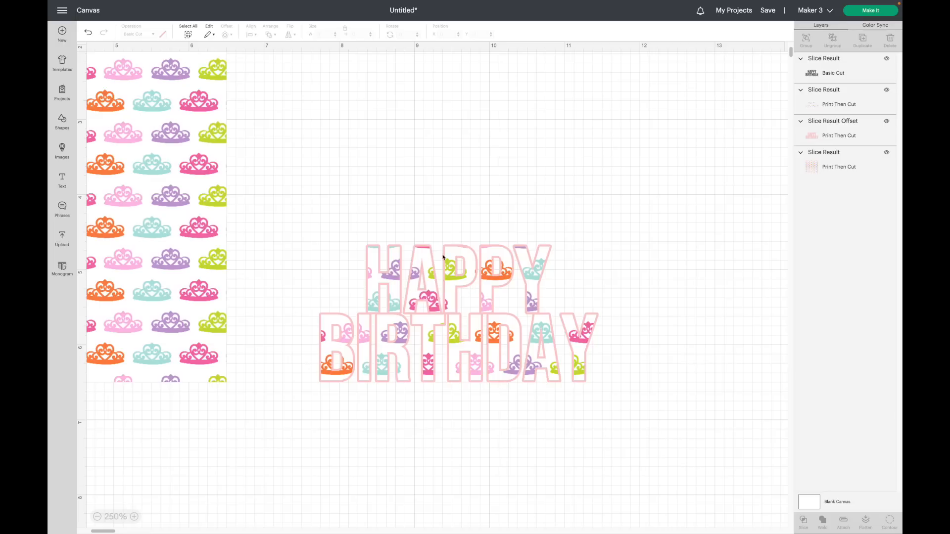
scroll(332, 287, right, 1)
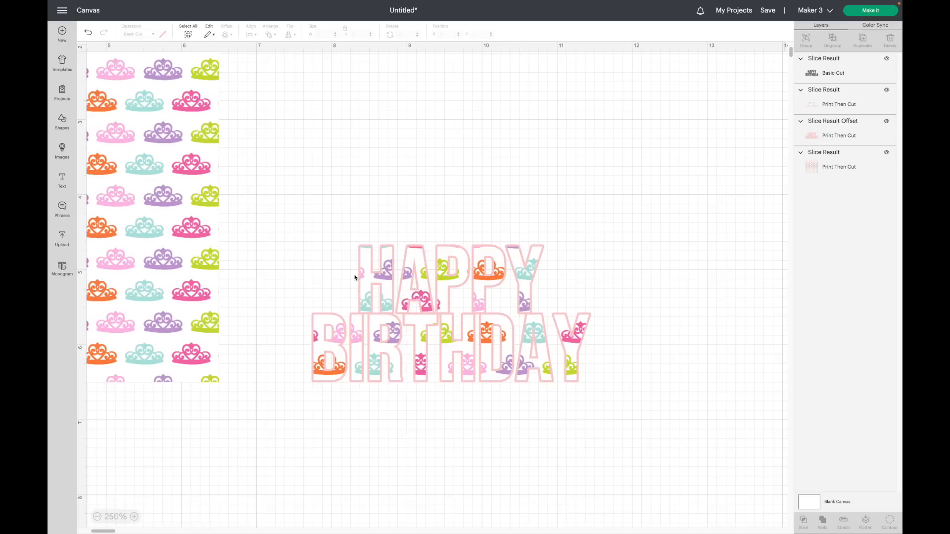
drag(307, 206, 630, 369)
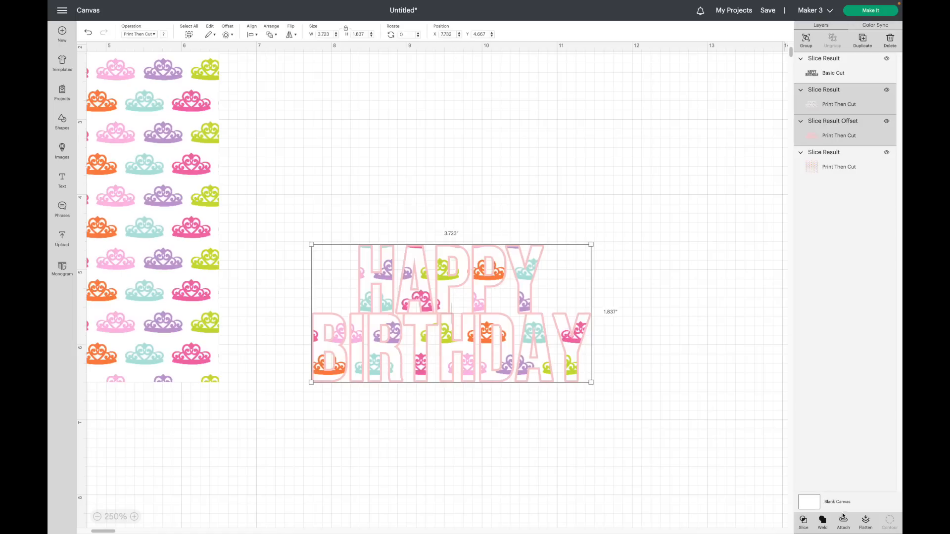
click(863, 524)
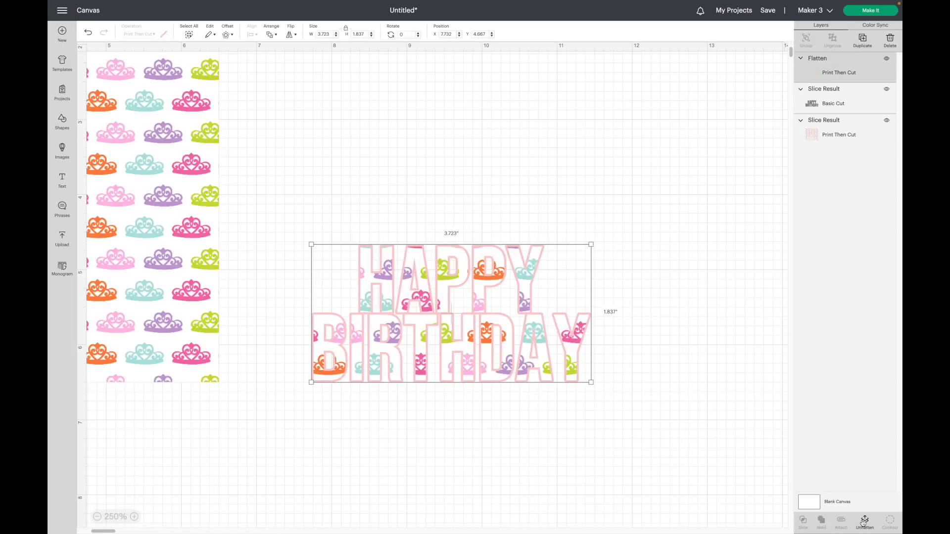
click(598, 479)
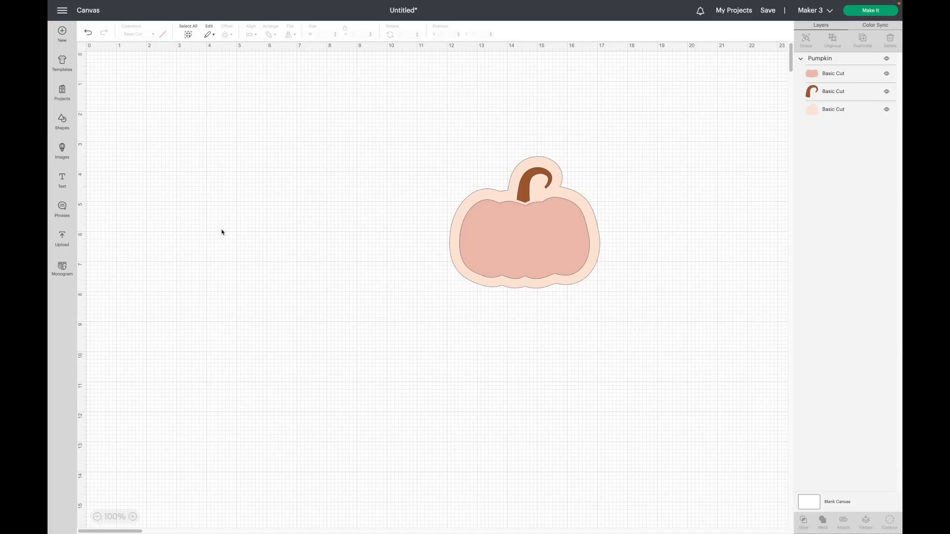
Add a text box beside the pumpkin and set its font to Sergio Trendy.
click(62, 180)
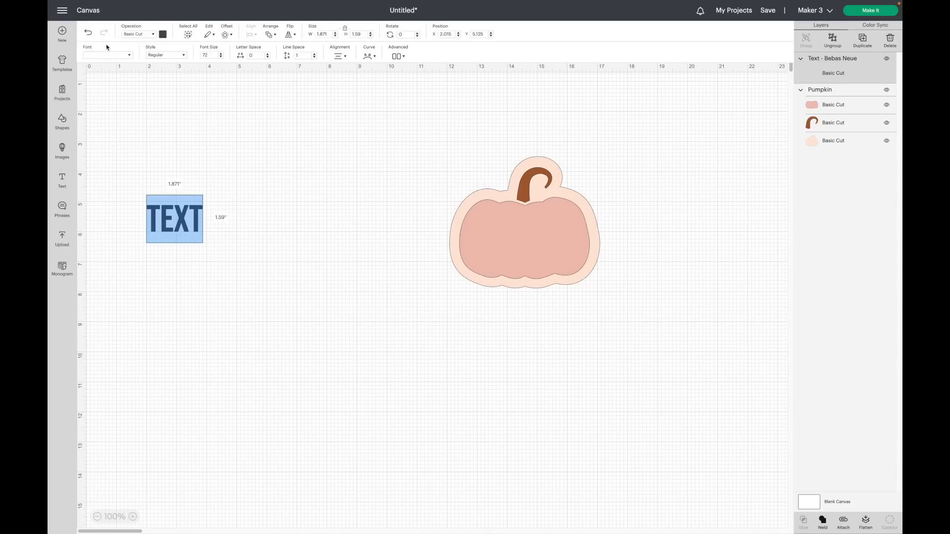
click(105, 54)
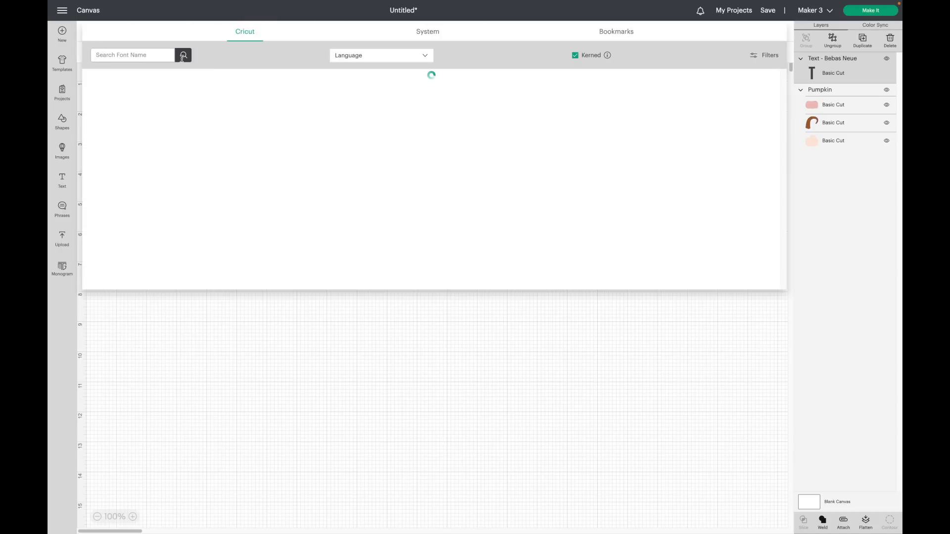
click(418, 37)
click(616, 31)
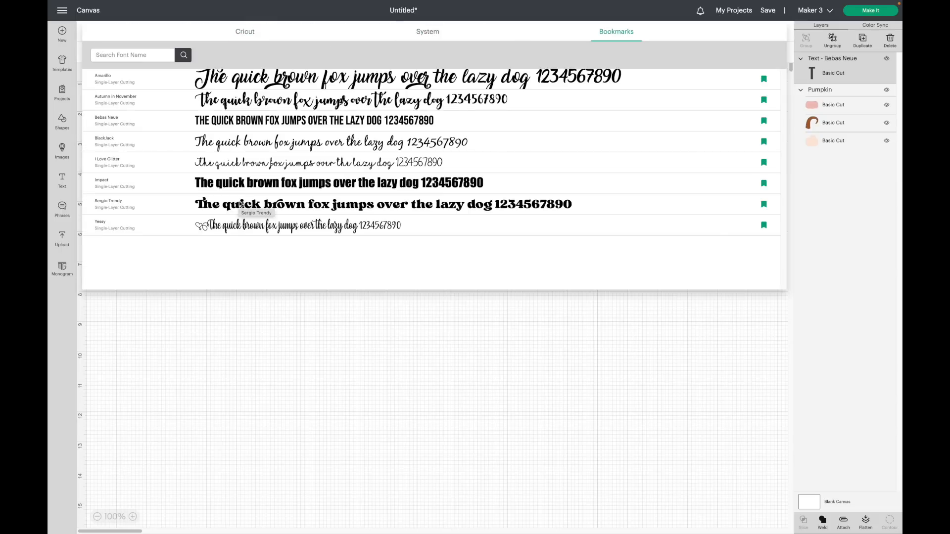
click(241, 205)
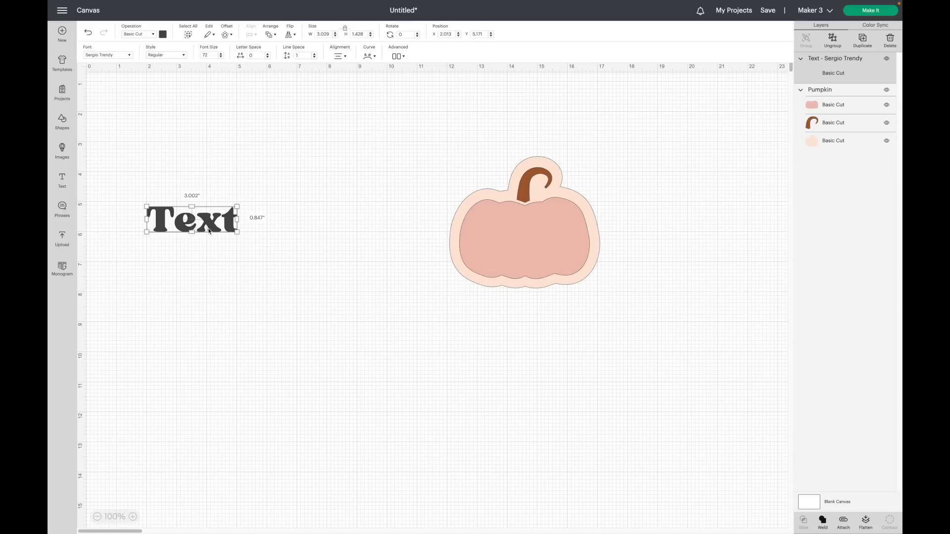
Replace the placeholder text with a child's first name.
double_click(191, 216)
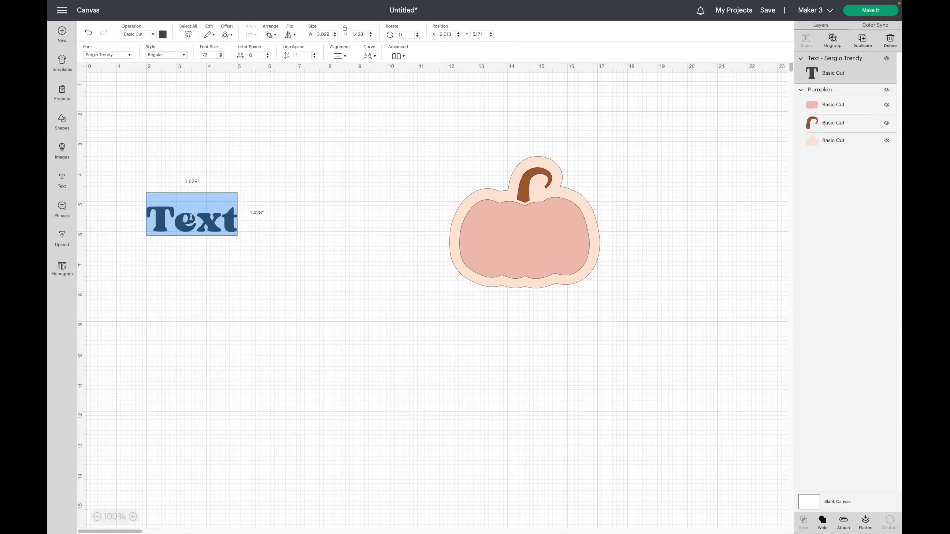
text(Emersyn)
key(Escape)
Shrink the name text to about 3.3 inches wide and reposition it next to the pumpkin.
drag(270, 227, 538, 252)
drag(572, 254, 349, 239)
click(671, 275)
click(532, 243)
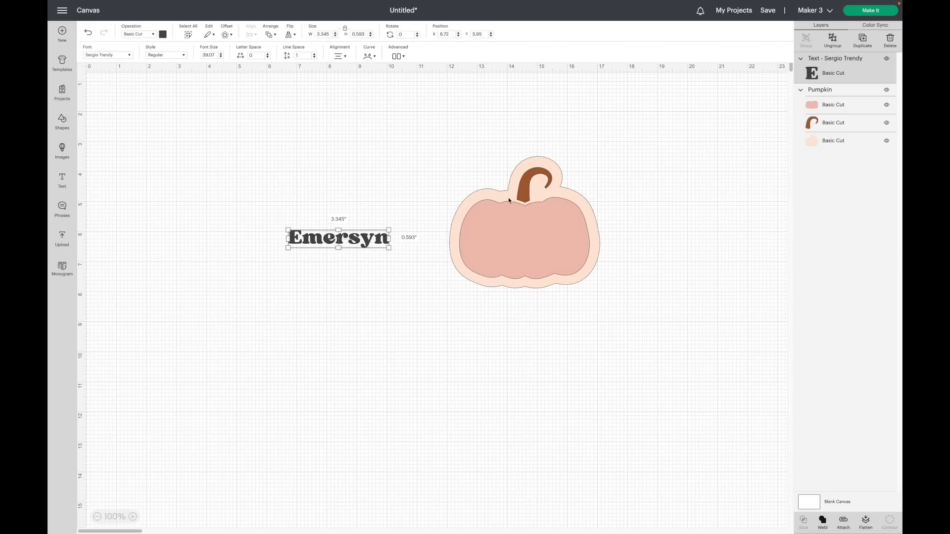
Recolor the name text pink and move it up beside the pumpkin.
click(163, 34)
click(192, 70)
drag(361, 243, 392, 207)
Offset the name by 0.167 in with rounded corners and welded offsets.
click(228, 34)
drag(210, 85, 212, 85)
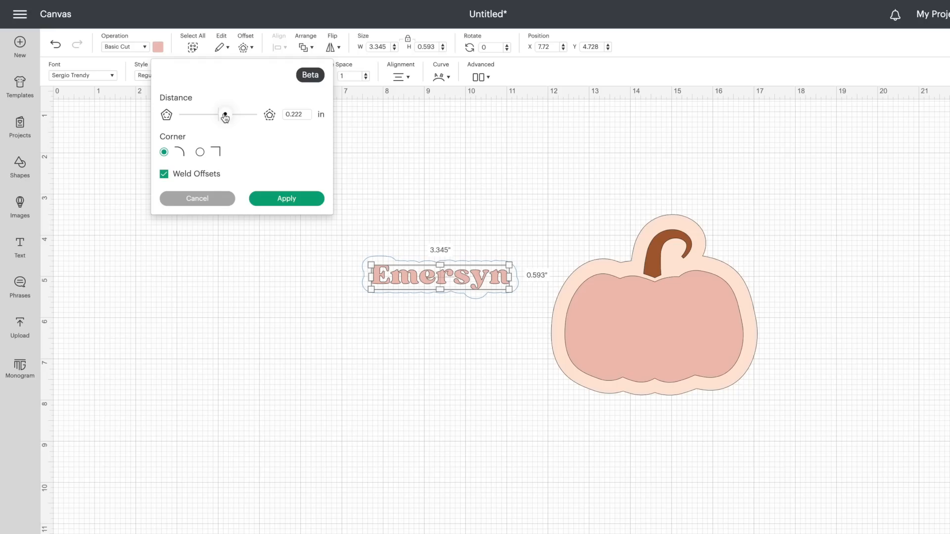
drag(225, 117, 223, 117)
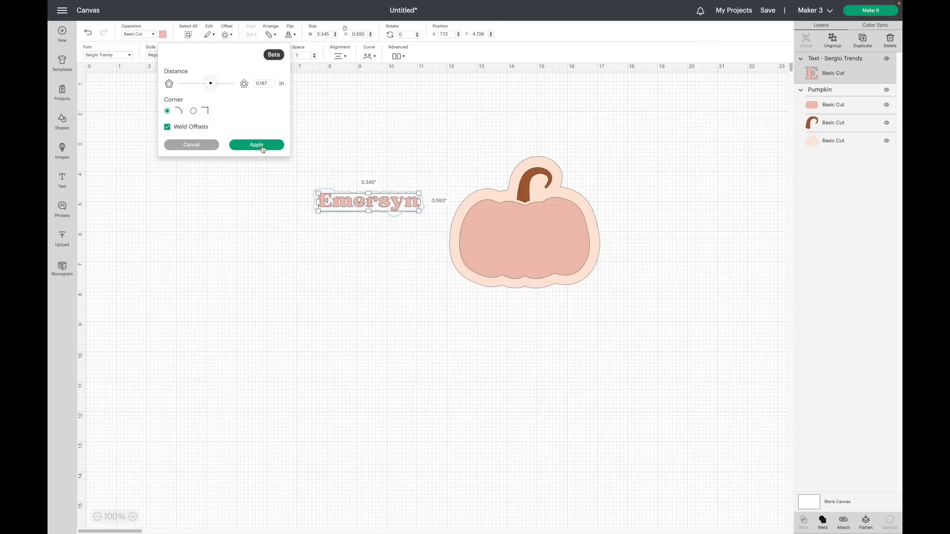
click(262, 145)
Move the name text aside, place its offset over the pumpkin's body, and ungroup the pumpkin.
drag(373, 205, 370, 307)
drag(367, 210, 553, 253)
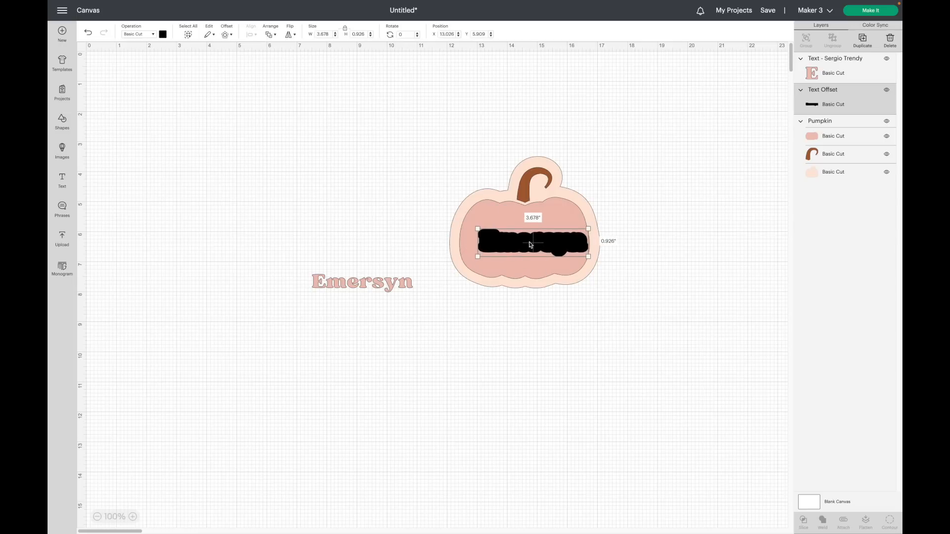
click(515, 177)
click(832, 41)
drag(557, 248, 546, 248)
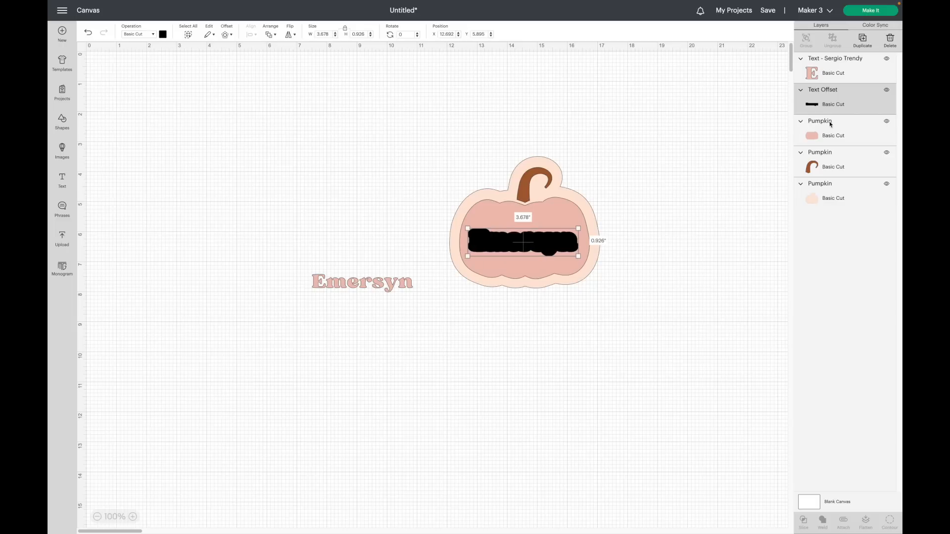
Center the name offset on the pumpkin body, slice it out, and move the leftover pieces aside.
shift+click(819, 135)
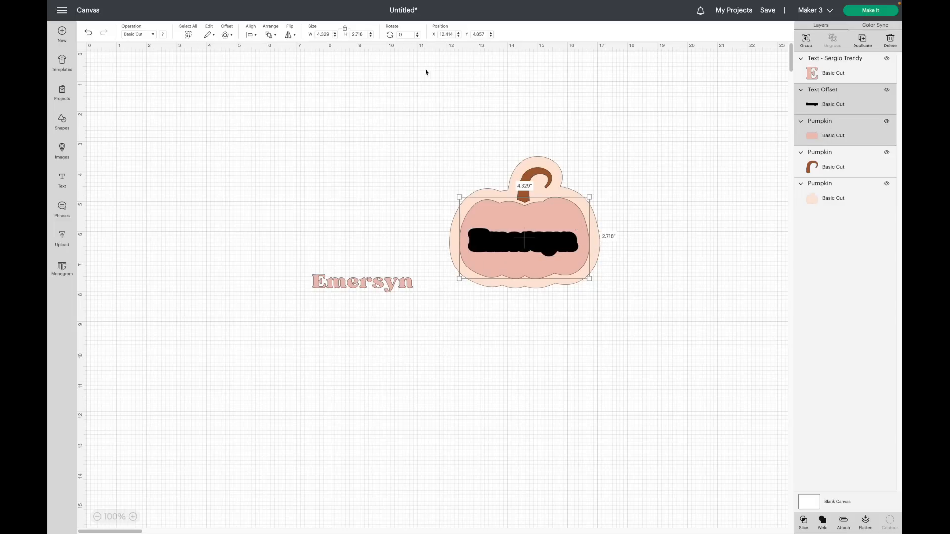
click(252, 34)
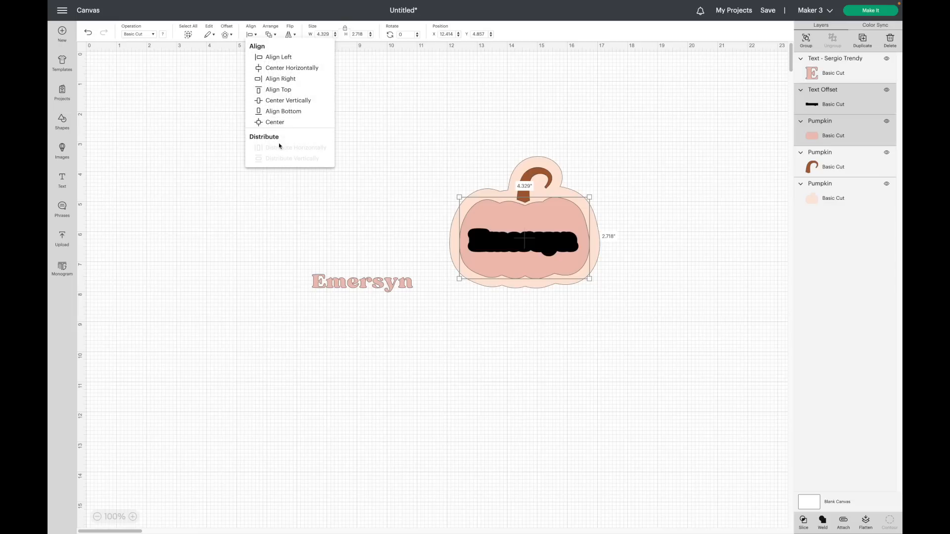
click(272, 123)
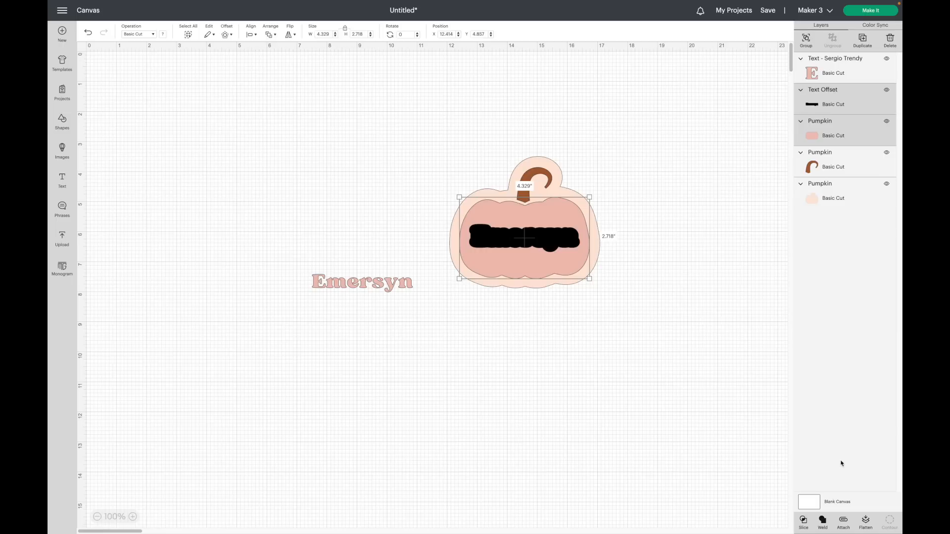
click(804, 521)
drag(533, 239, 420, 355)
drag(509, 245, 345, 404)
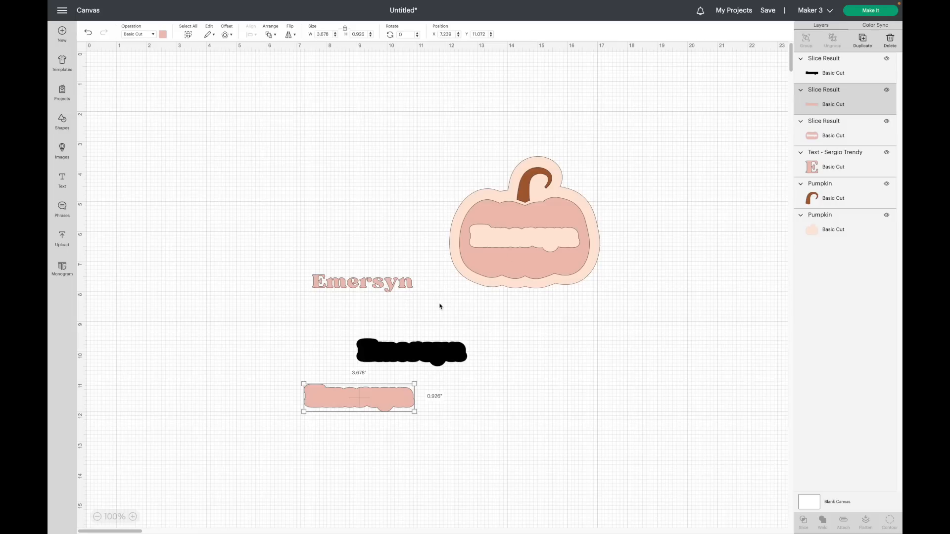
Bring the pink name text to the front and place it on the sliced pumpkin.
drag(385, 288, 522, 251)
drag(427, 257, 391, 263)
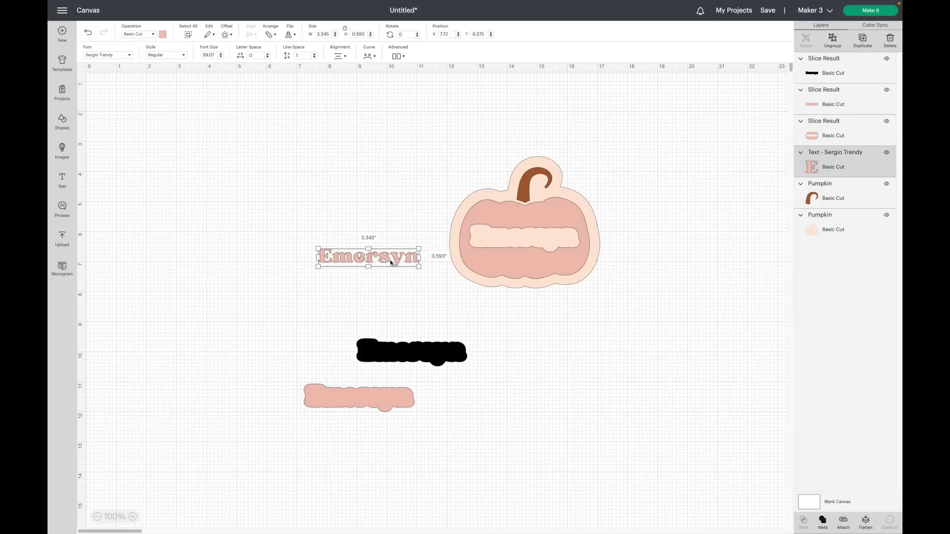
right_click(390, 263)
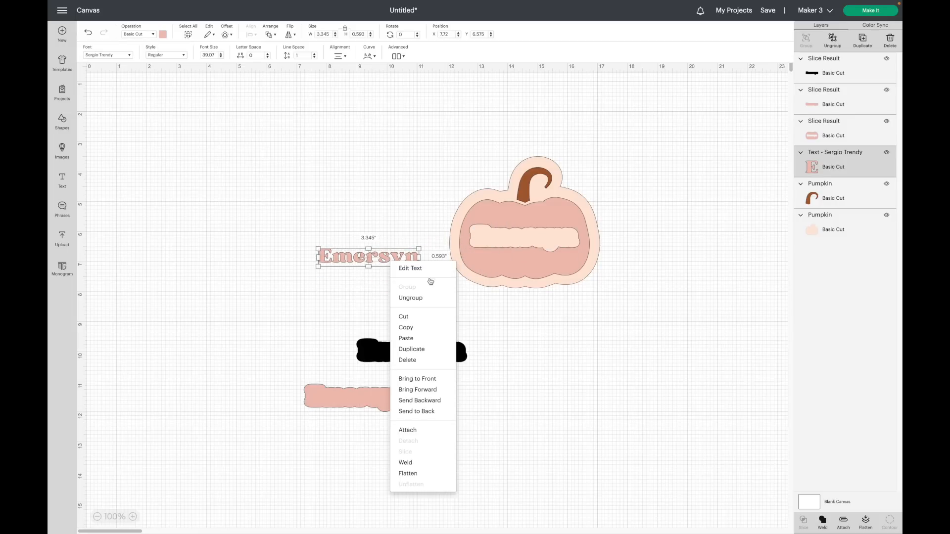
click(430, 379)
drag(407, 263, 559, 243)
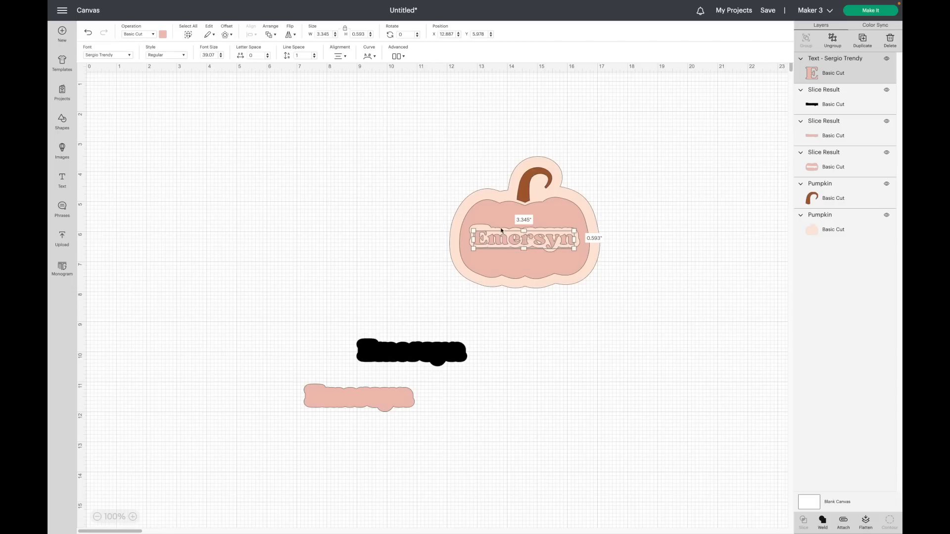
Center the name text on the light name-shaped piece inside the pumpkin.
click(499, 217)
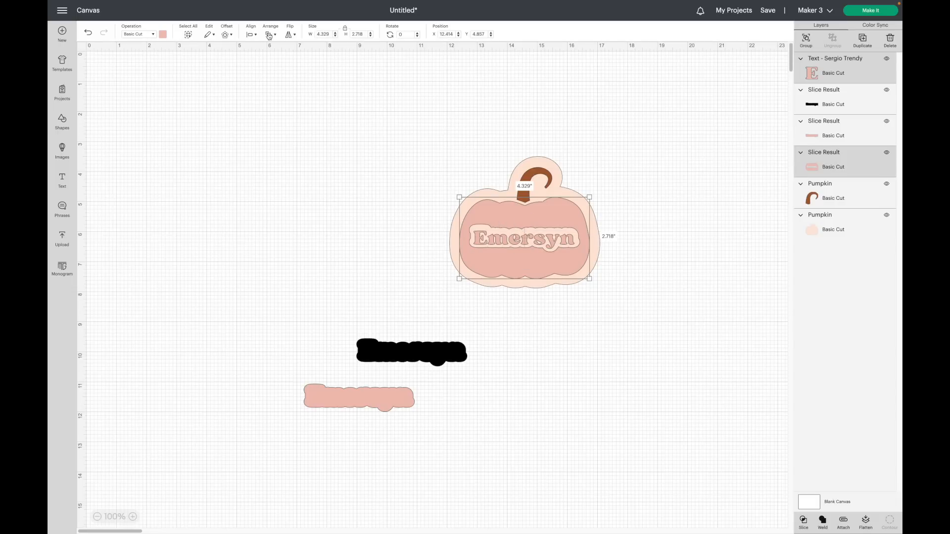
click(251, 35)
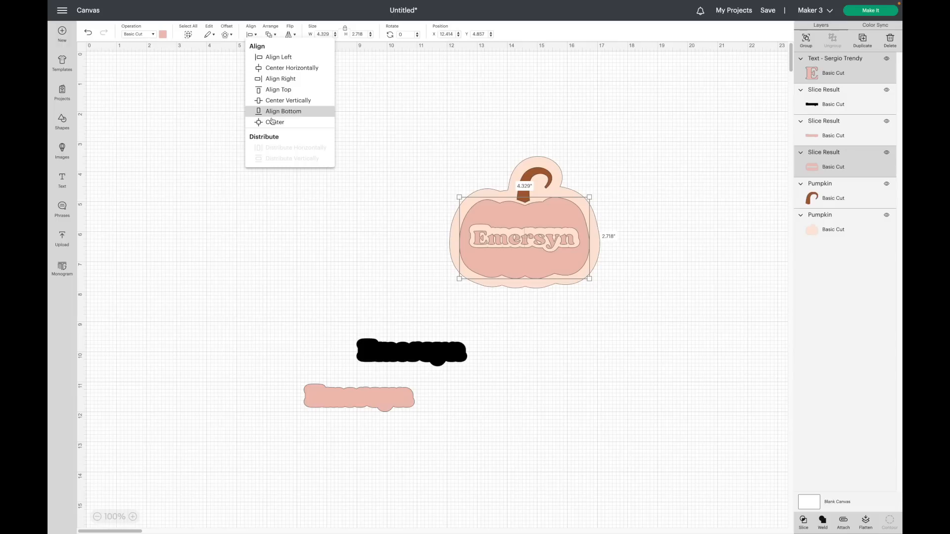
click(277, 122)
Delete the two leftover slice pieces below the pumpkin.
click(266, 228)
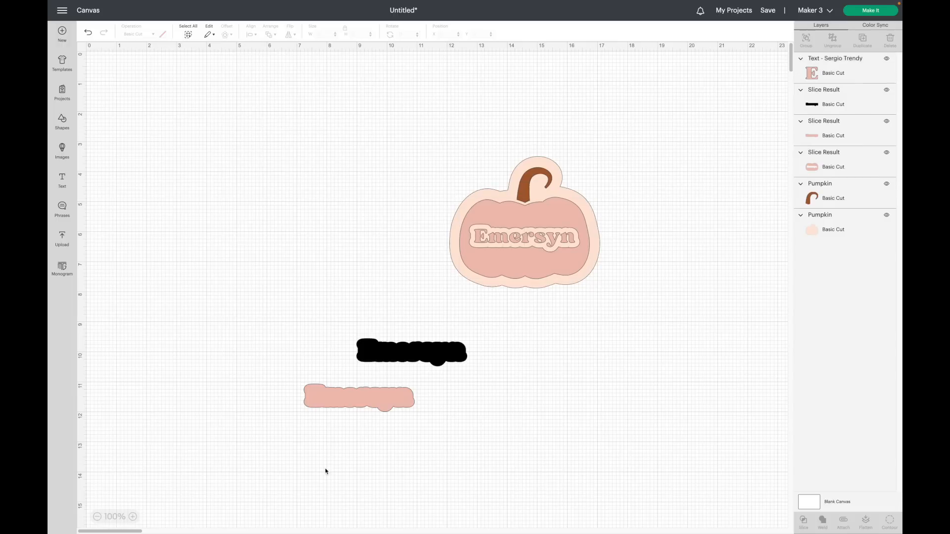
drag(369, 457, 302, 332)
key(Delete)
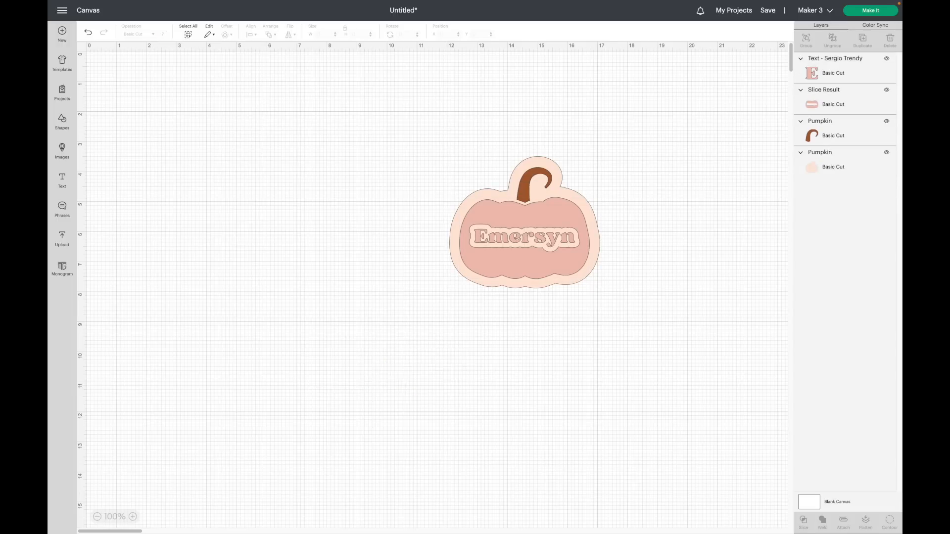
Insert a rainbow image onto the canvas.
scroll(663, 309, up, 5)
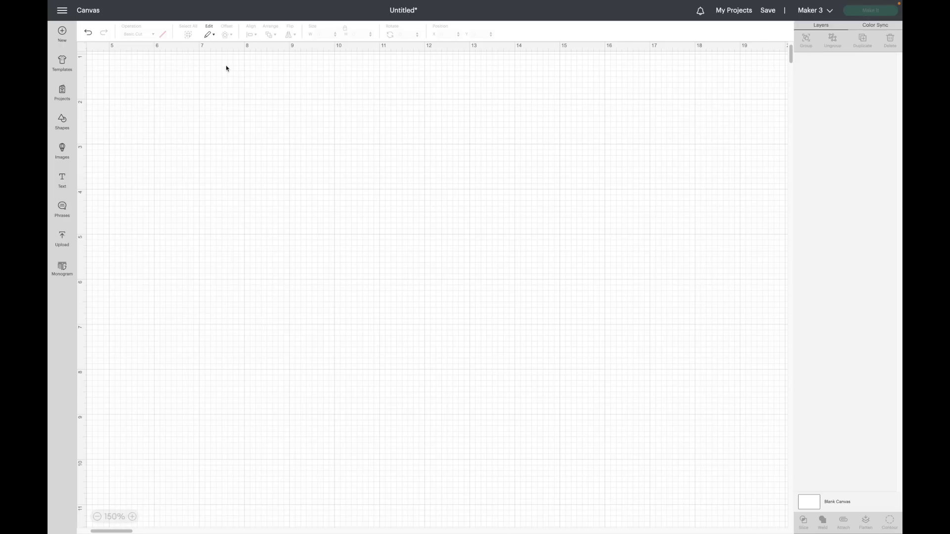
click(62, 149)
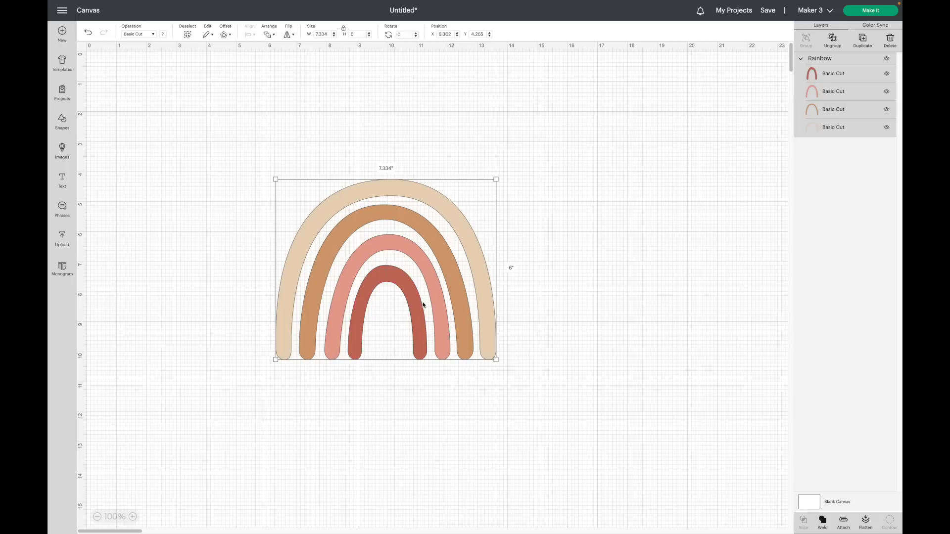
drag(423, 305, 425, 300)
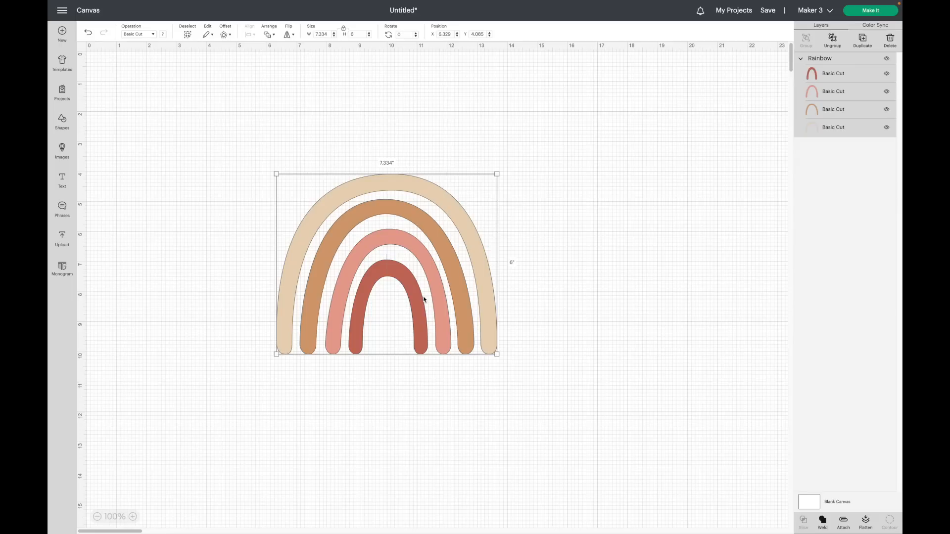
Offset the rainbow by 0.097 in with rounded corners and welded offsets.
click(226, 35)
click(211, 83)
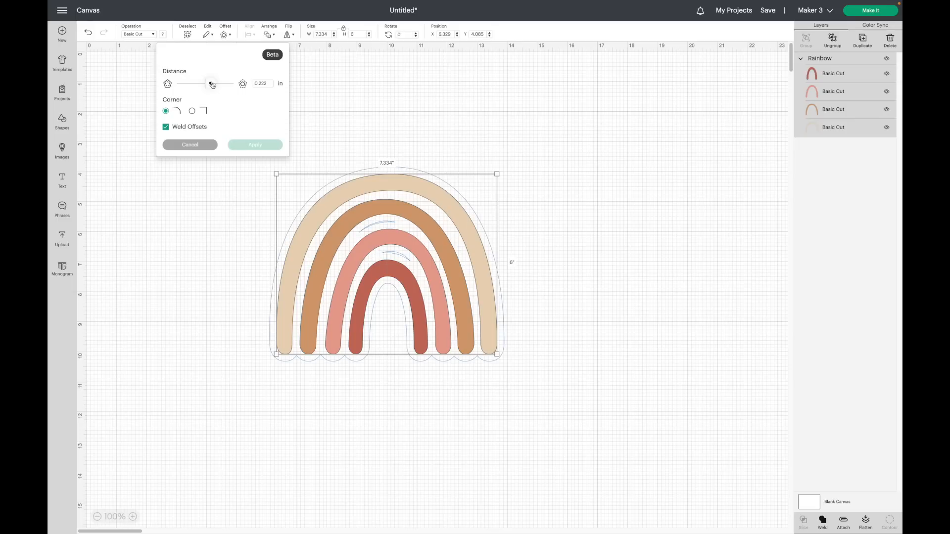
key(Left)
key(Left)
key(Left)
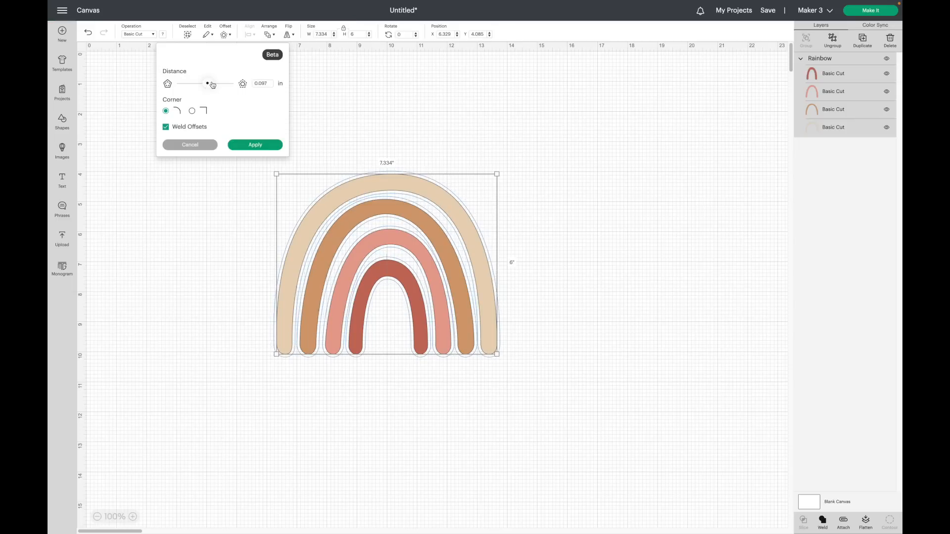
click(270, 147)
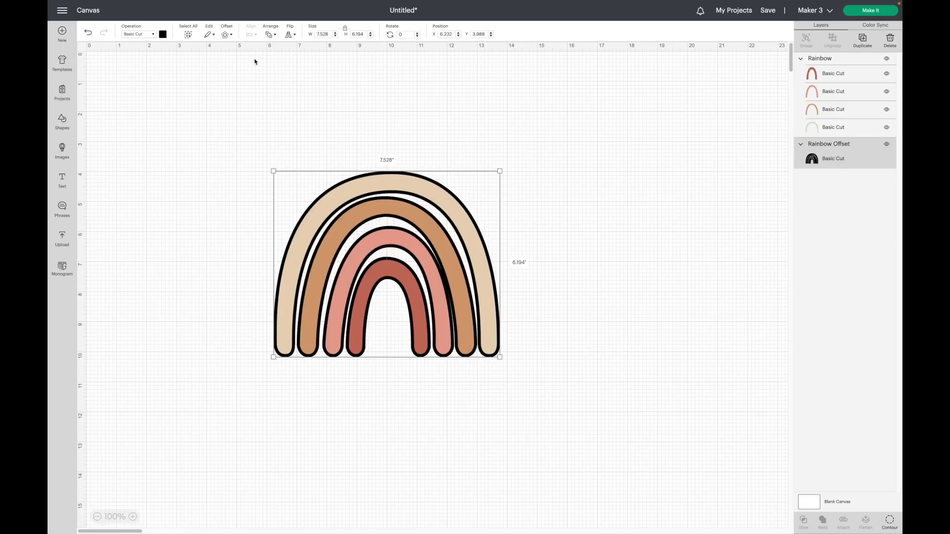
Offset the rainbow's offset again by 0.097 in.
click(227, 34)
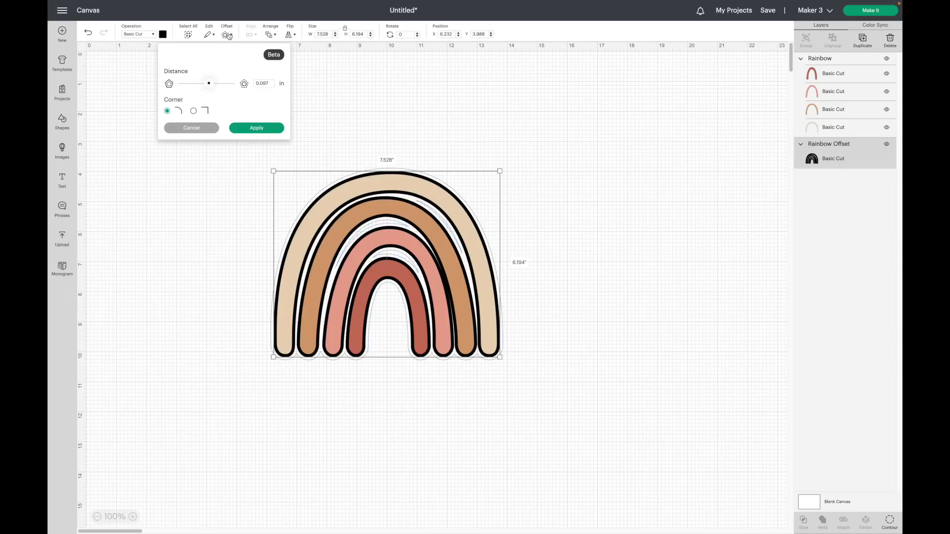
drag(210, 84, 211, 85)
click(257, 128)
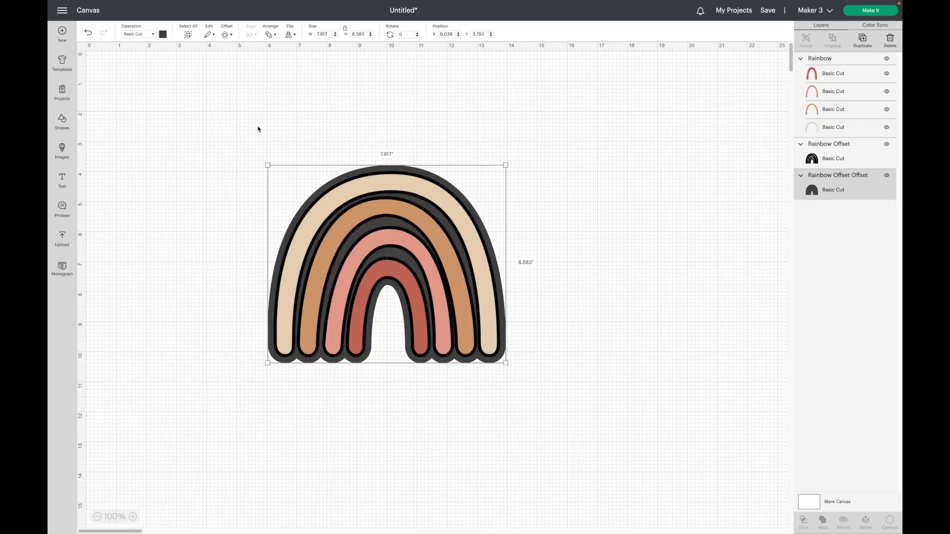
click(681, 131)
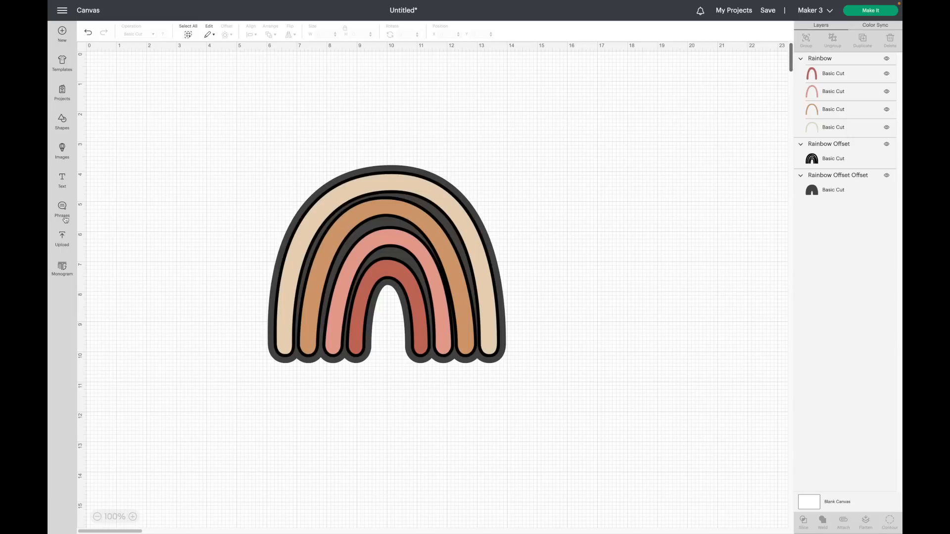
Add a text box with a child's first name and offset it by 0.125 in.
click(62, 181)
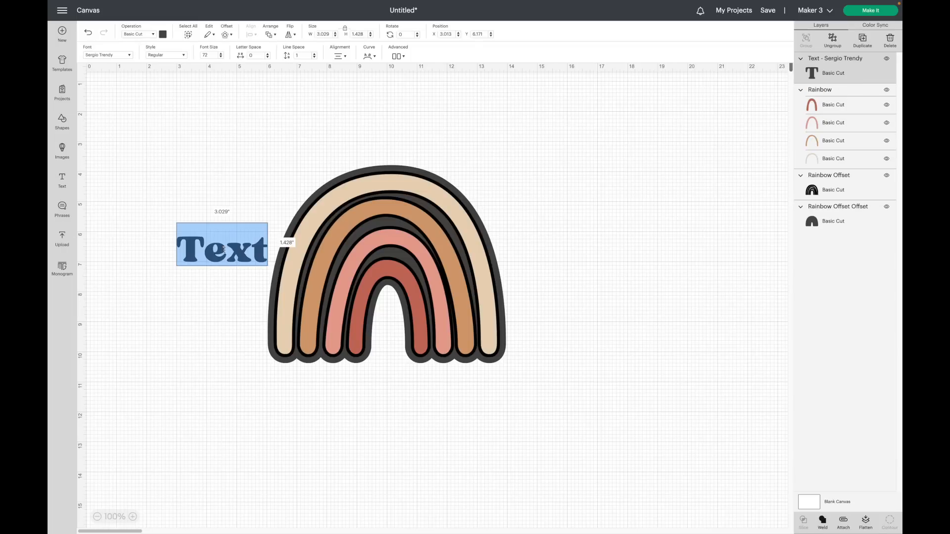
text(Kayla)
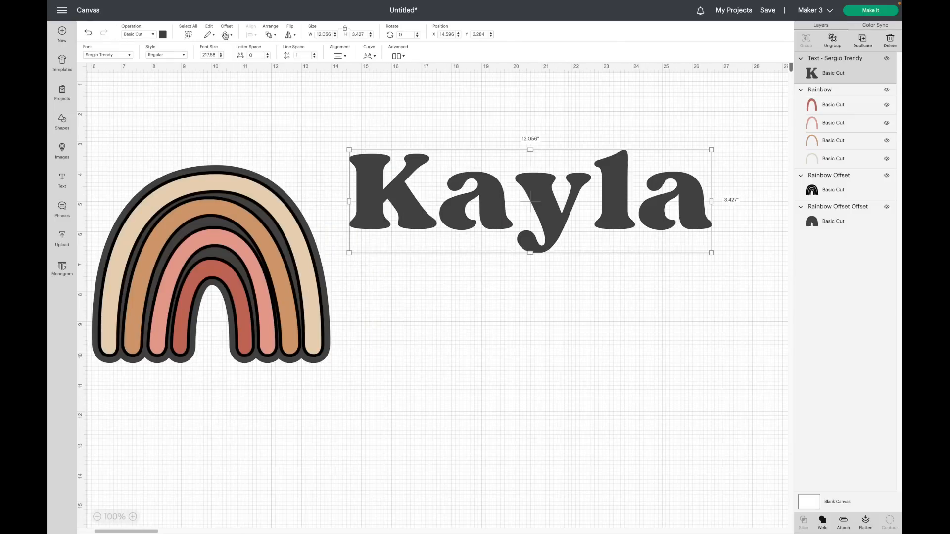
click(225, 34)
click(211, 84)
drag(212, 84, 210, 84)
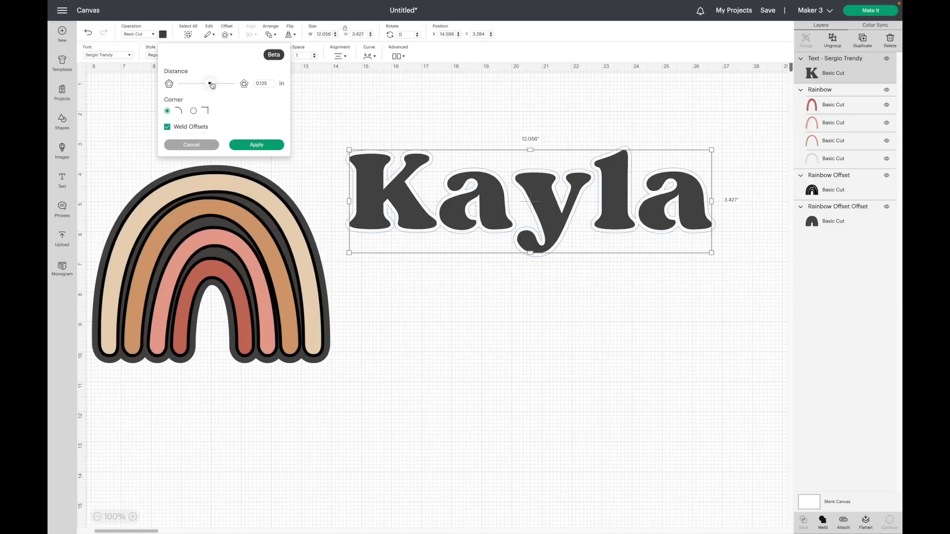
click(256, 145)
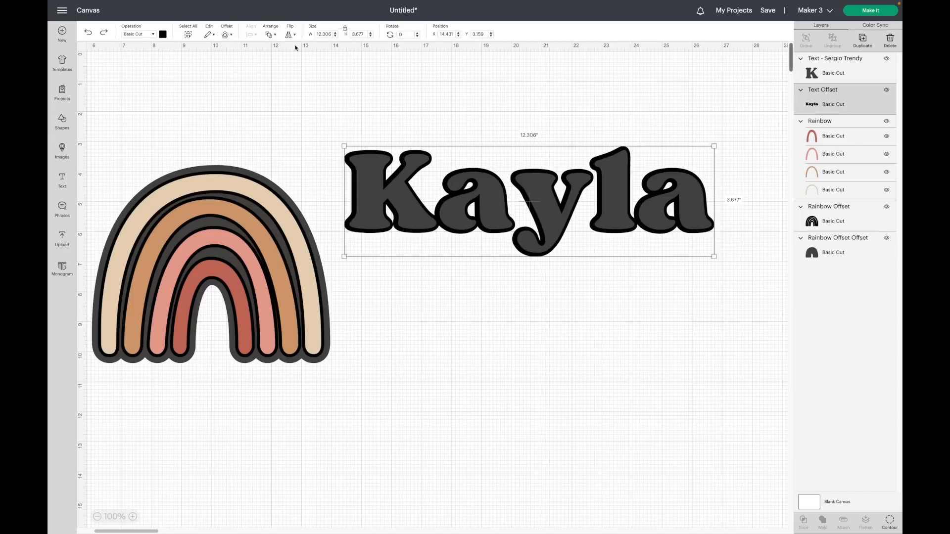
Add a second offset of 0.278 in around the name's offset.
click(227, 34)
drag(215, 83, 209, 84)
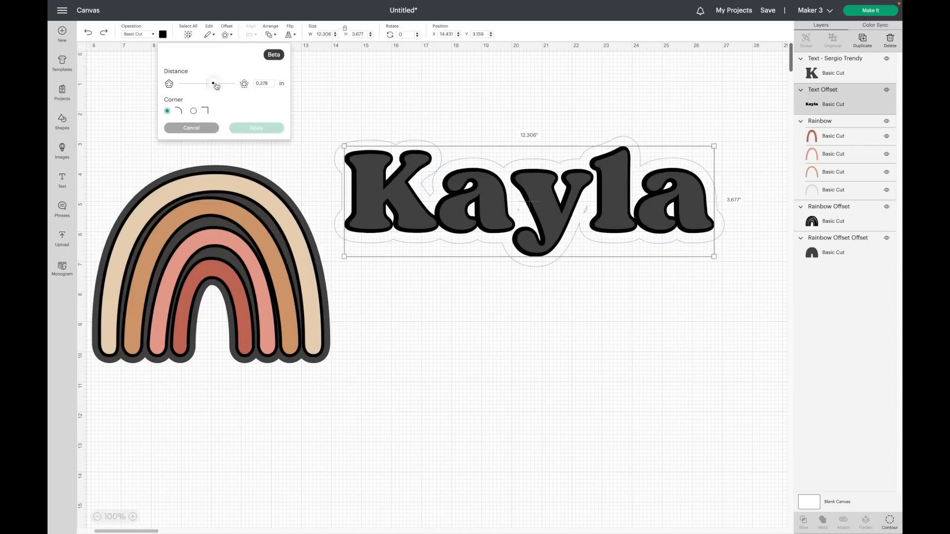
click(263, 127)
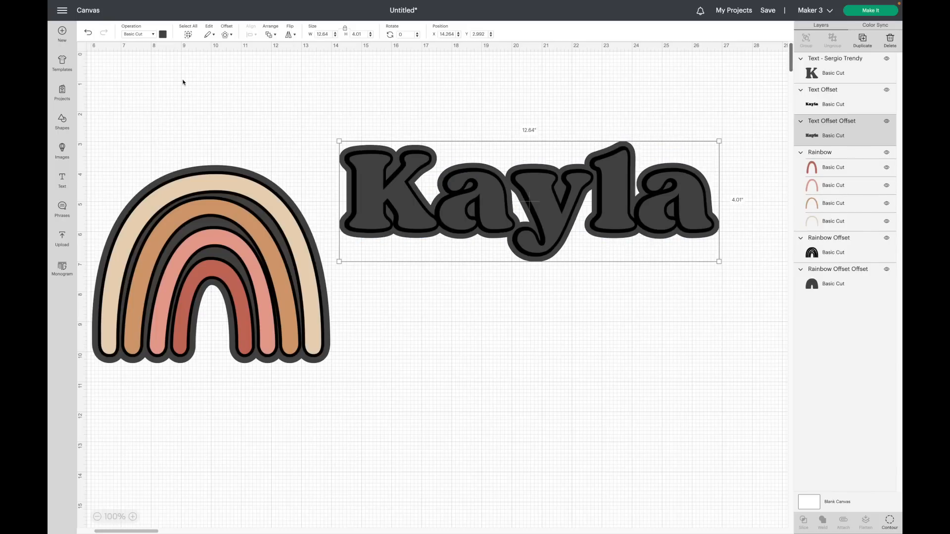
Color the outer name offset red and the inner name offset pink.
click(162, 34)
click(224, 70)
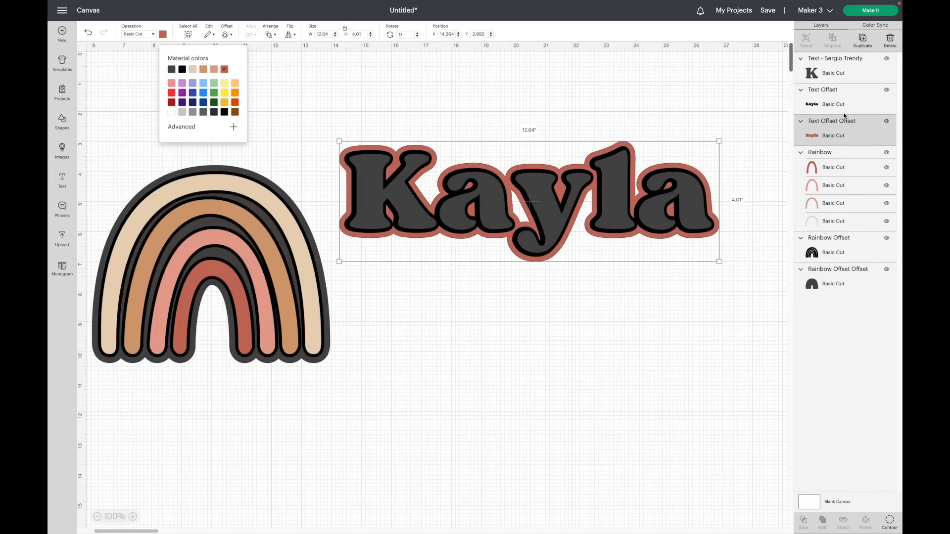
click(213, 69)
Color the name text beige.
click(823, 71)
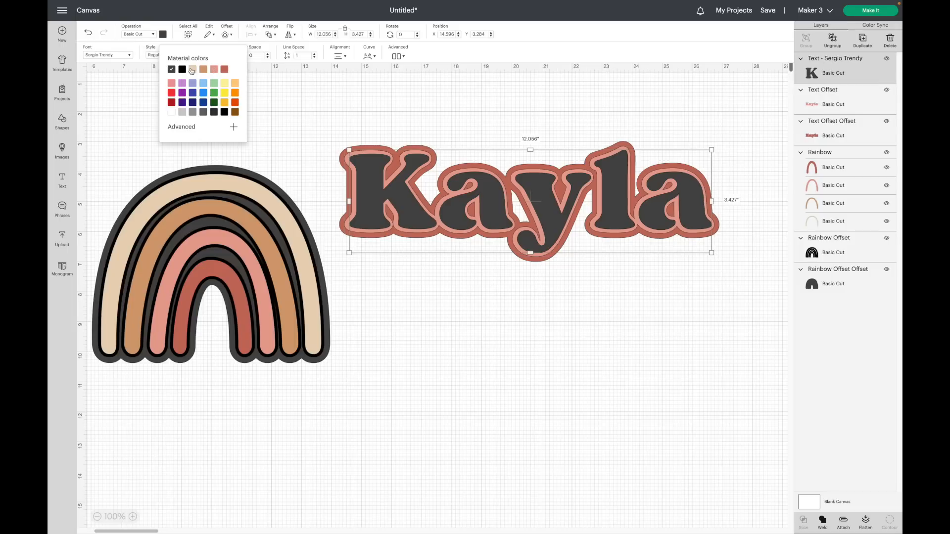
click(193, 69)
click(657, 354)
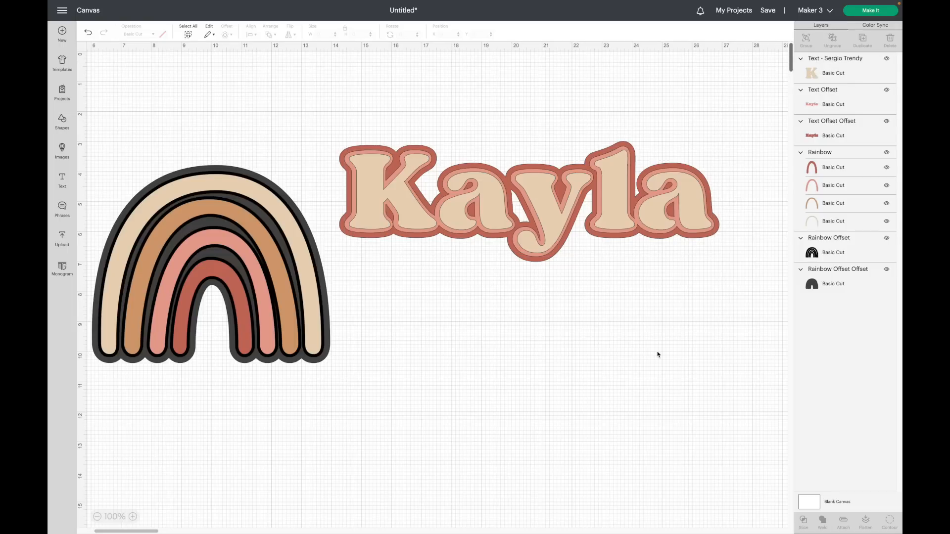